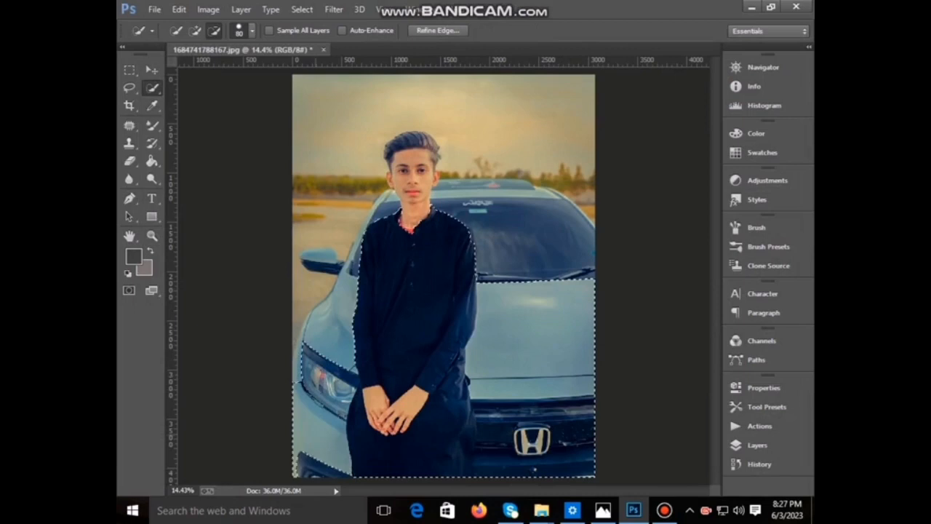
# Extend the selection over the car's fender and hood beside the man with an enlarged Quick Selection brush
pyautogui.press(']')
pyautogui.press(']')
pyautogui.press(']')
pyautogui.press(']')
pyautogui.press(']')
pyautogui.press(']')
pyautogui.press(']')
pyautogui.press(']')
pyautogui.moveTo(327, 386); pyautogui.dragTo(329, 309)
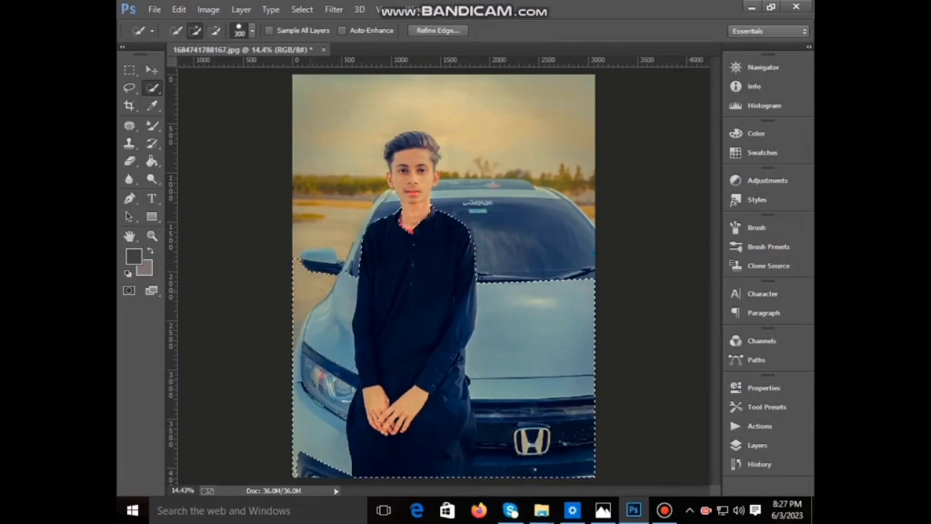
# Subtract the ground beside the mirror and fender from the selection with the 300 px Quick Selection brush
pyautogui.keyDown('alt'); pyautogui.click(309, 293); pyautogui.keyUp('alt')
pyautogui.keyDown('alt'); pyautogui.click(294, 332); pyautogui.keyUp('alt')
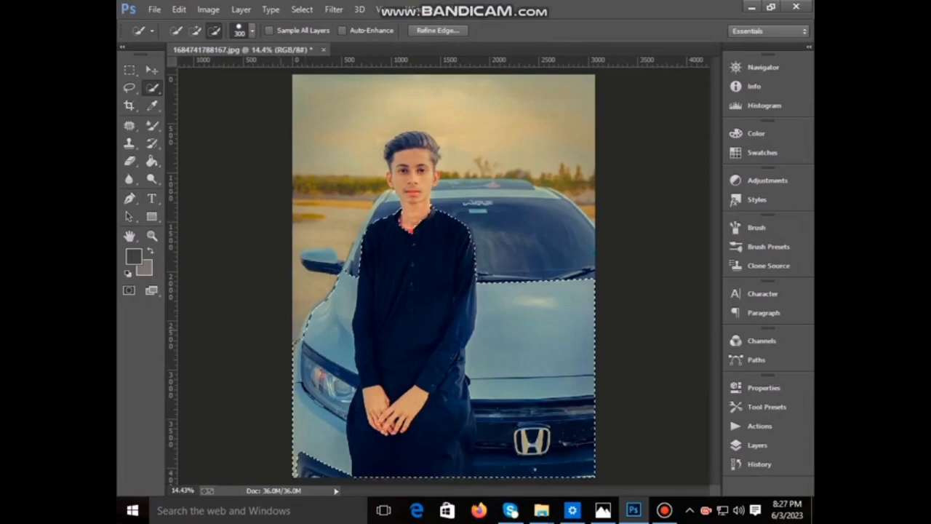
pyautogui.keyDown('alt'); pyautogui.click(294, 340); pyautogui.keyUp('alt')
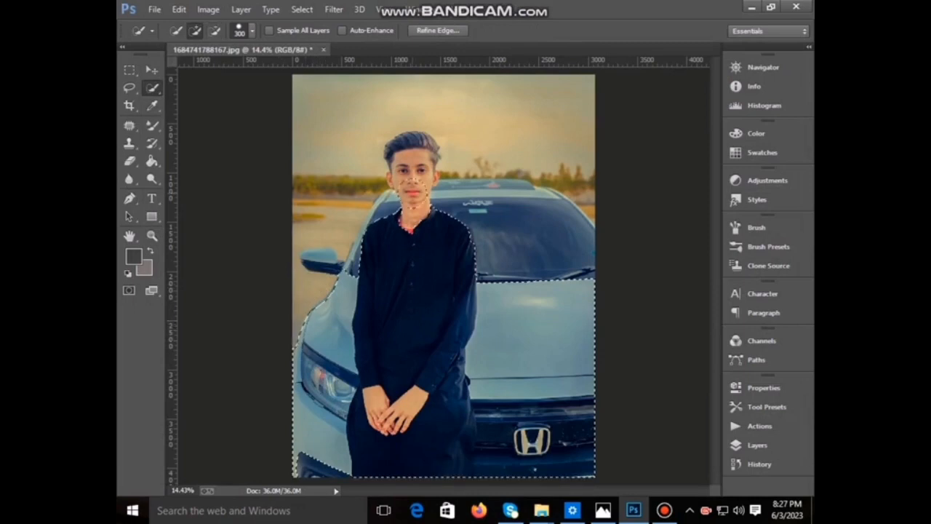
# Add the man's face and neck and the car's windshield and roof to the selection
pyautogui.click(413, 191)
pyautogui.click(414, 166)
pyautogui.click(508, 221)
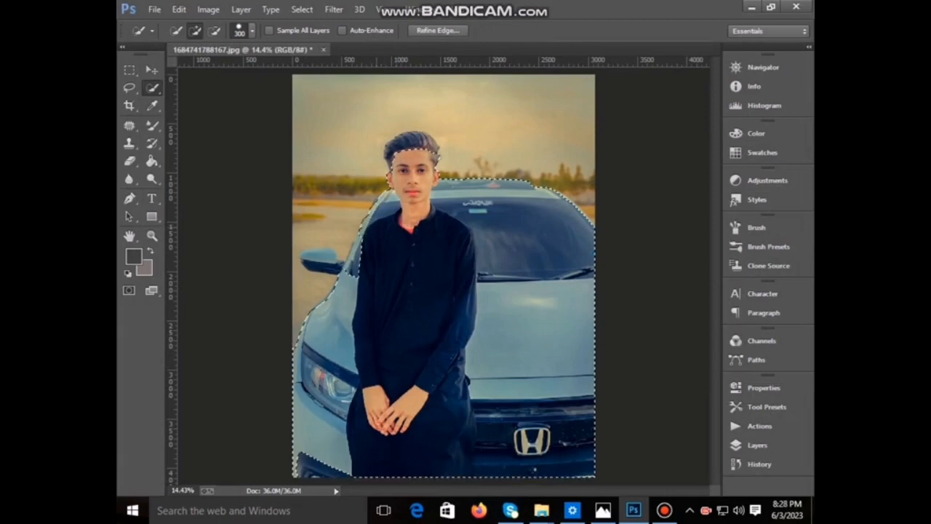
# Reduce the Quick Selection brush to 125 px and add the car's side mirror to the selection
pyautogui.press('alt')
pyautogui.press('[')
pyautogui.press('[')
pyautogui.press('[')
pyautogui.moveTo(338, 264); pyautogui.dragTo(318, 260)
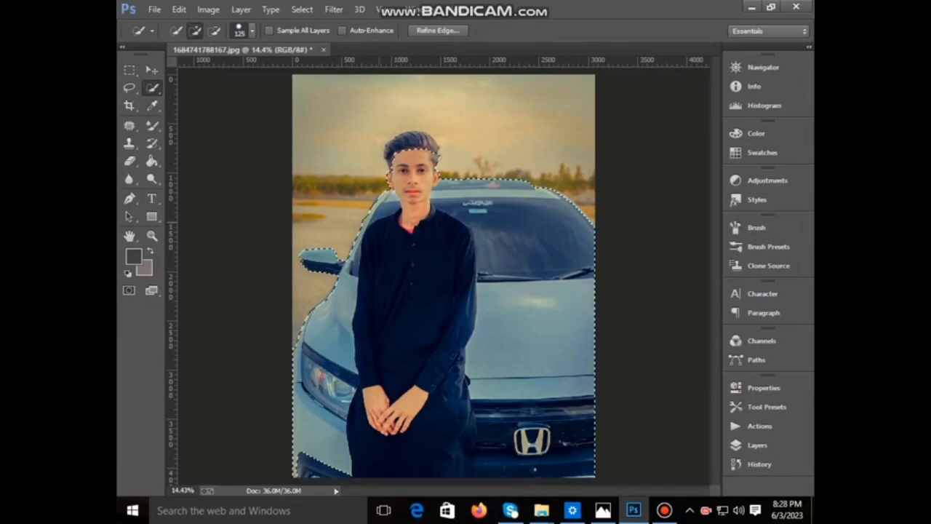
# Add the man's hair to the selection, keeping its edge along the hairline
pyautogui.moveTo(418, 145); pyautogui.dragTo(394, 154)
pyautogui.keyDown('alt'); pyautogui.click(407, 143); pyautogui.keyUp('alt')
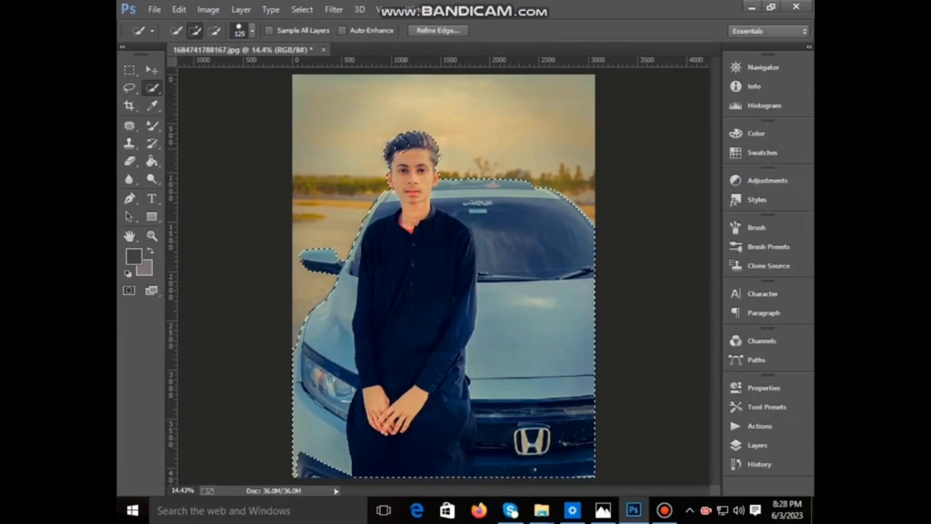
pyautogui.rightClick(410, 147)
pyautogui.click(473, 113)
pyautogui.moveTo(418, 143); pyautogui.dragTo(401, 143)
pyautogui.press('alt')
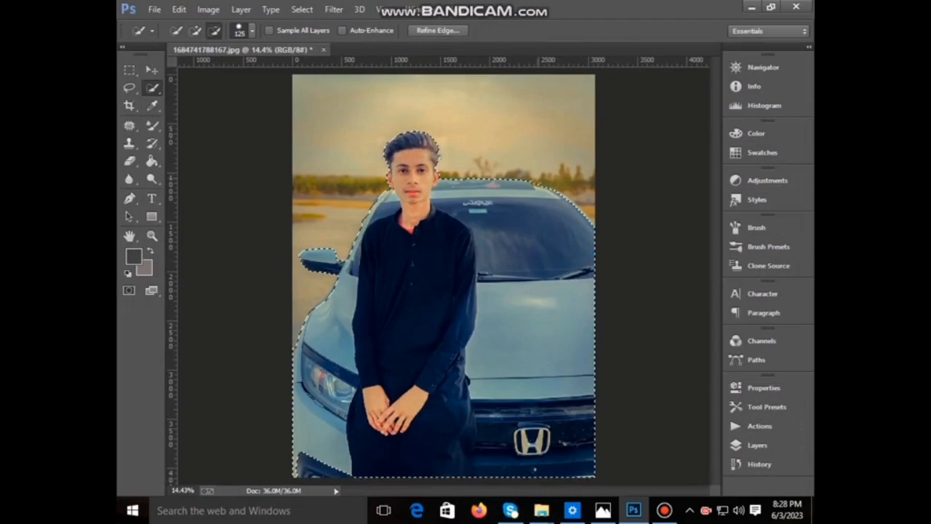
# Invert the selection to cover the background and open Refine Edge for it
pyautogui.rightClick(520, 165)
pyautogui.click(530, 188)
pyautogui.rightClick(513, 178)
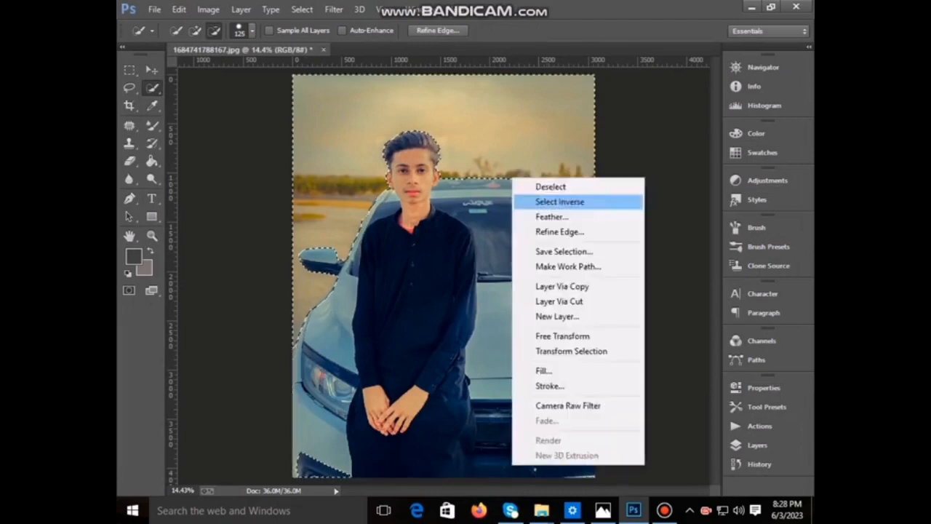
pyautogui.click(560, 231)
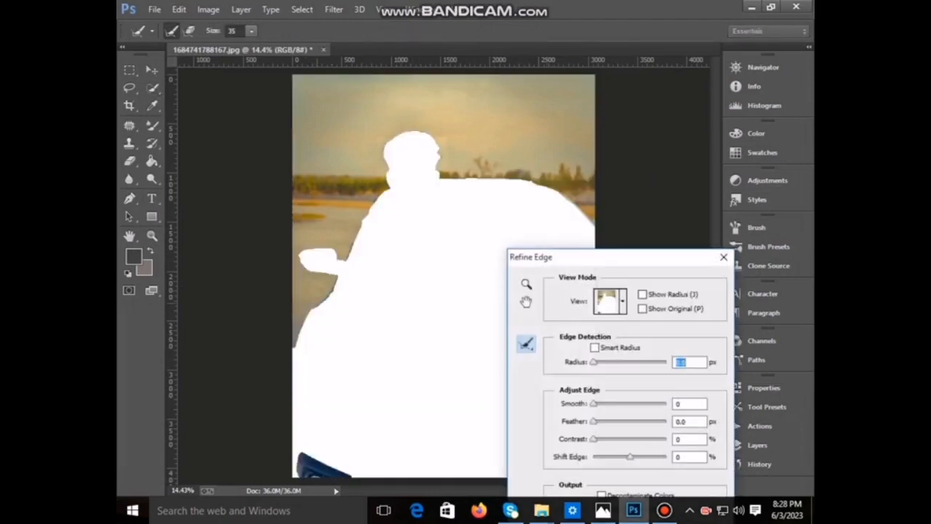
# Refine the selection edge along the fender, hair and car roof with an enlarged brush, and take the lower bumper corner out of the background selection
pyautogui.press(']')
pyautogui.press(']')
pyautogui.press(']')
pyautogui.press(']')
pyautogui.press(']')
pyautogui.press(']')
pyautogui.press(']')
pyautogui.moveTo(318, 306); pyautogui.dragTo(338, 280)
pyautogui.moveTo(362, 229); pyautogui.dragTo(383, 192)
pyautogui.moveTo(387, 156)
pyautogui.mouseDown()
pyautogui.moveTo(414, 138)
pyautogui.moveTo(437, 145)
pyautogui.moveTo(436, 157)
pyautogui.mouseUp()
pyautogui.moveTo(456, 180)
pyautogui.mouseDown()
pyautogui.moveTo(537, 190)
pyautogui.moveTo(594, 242)
pyautogui.mouseUp()
pyautogui.press('Return')
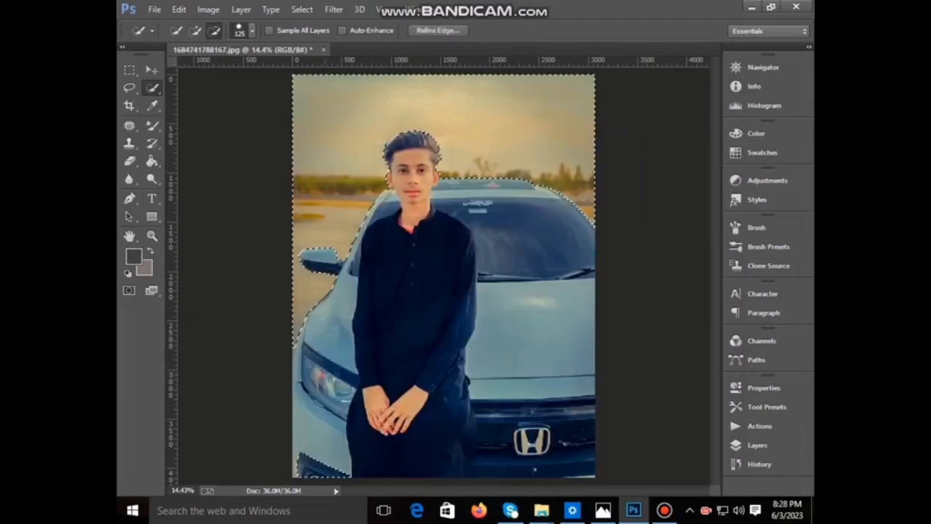
pyautogui.moveTo(317, 417)
pyautogui.mouseDown()
pyautogui.moveTo(313, 453)
pyautogui.moveTo(336, 460)
pyautogui.moveTo(318, 472)
pyautogui.mouseUp()
# Start a Camera Raw adjustment on the man and car, setting HSL saturation to -83 for Blues and -50 for Aquas
pyautogui.click(334, 10)
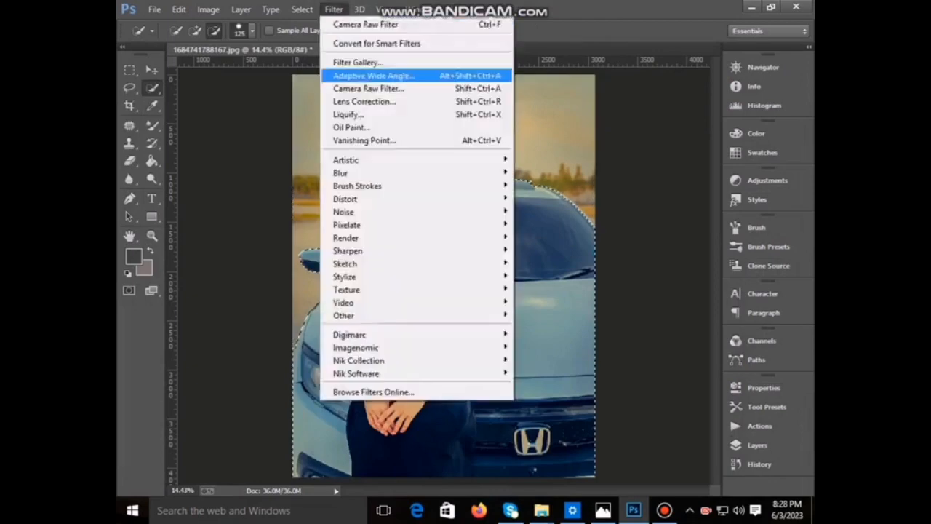
pyautogui.click(371, 88)
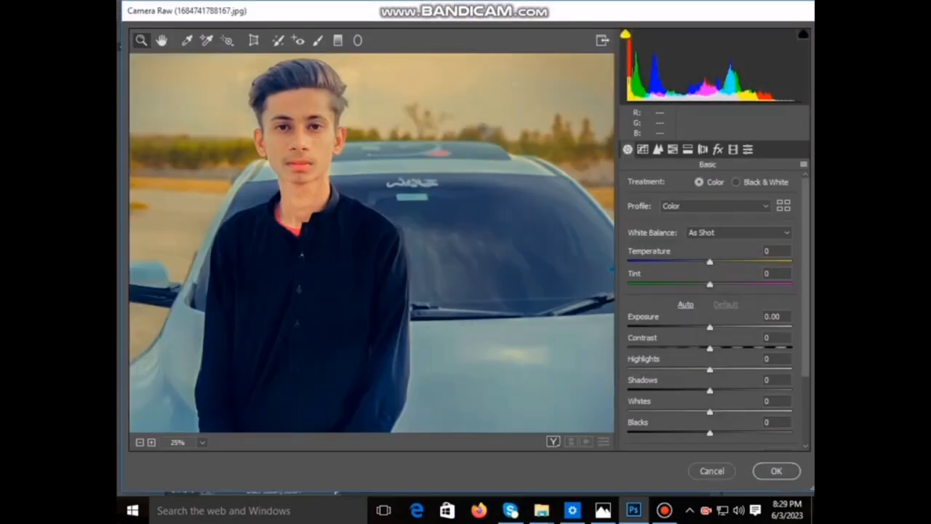
pyautogui.rightClick(320, 74)
pyautogui.click(336, 96)
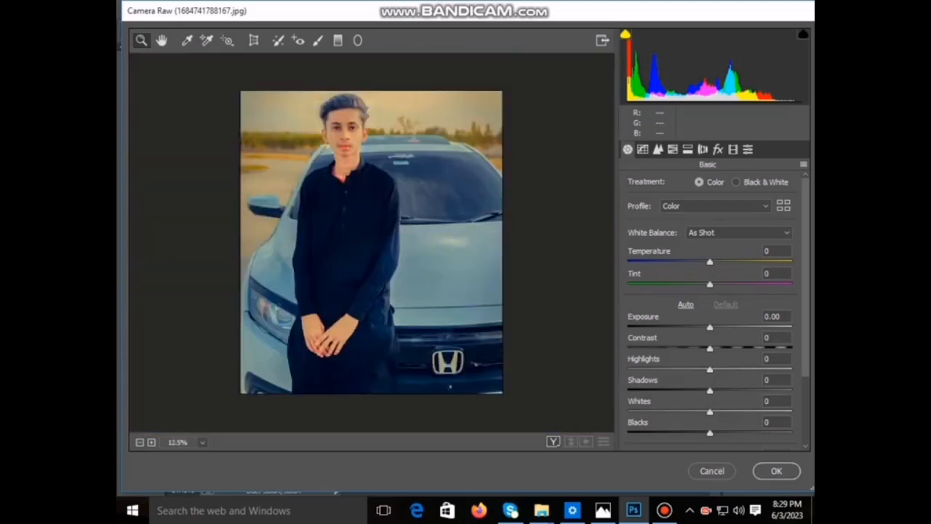
pyautogui.click(673, 149)
pyautogui.click(673, 181)
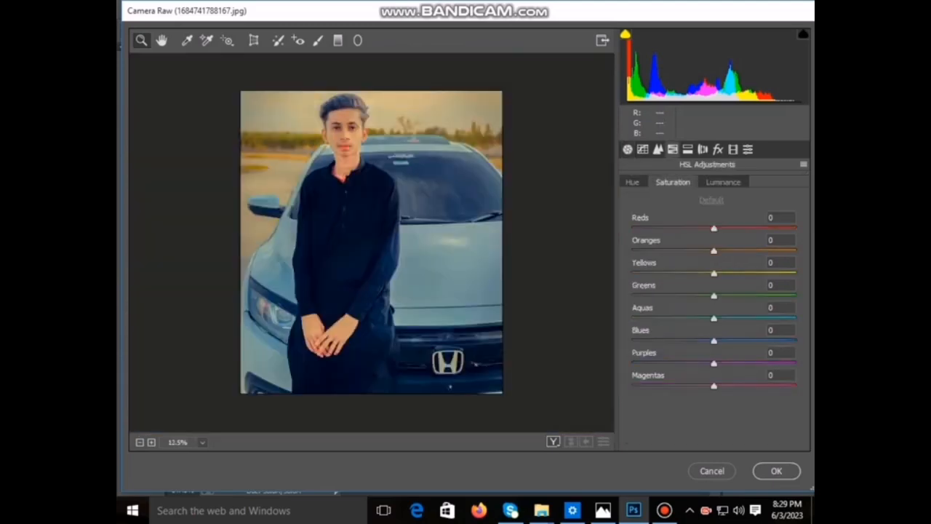
pyautogui.moveTo(713, 340); pyautogui.dragTo(645, 340)
pyautogui.moveTo(713, 318); pyautogui.dragTo(656, 318)
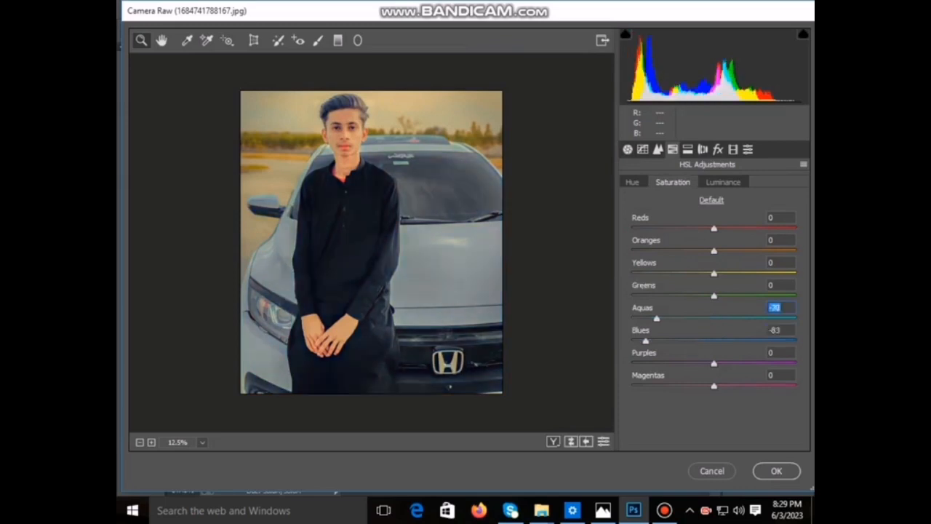
pyautogui.write('-50')
pyautogui.press('Tab')
# Set the Aquas luminance to +53, adjust the Oranges saturation, and apply the Camera Raw changes to the man and car
pyautogui.click(723, 182)
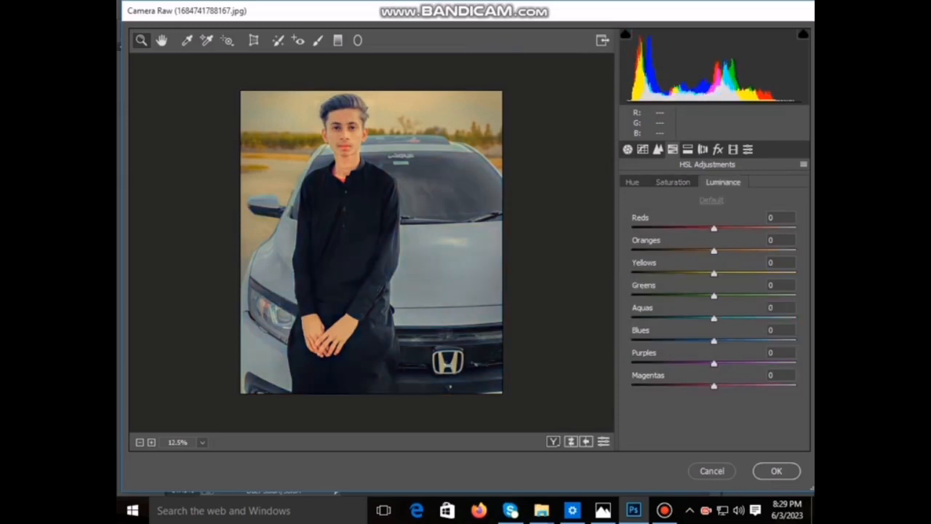
pyautogui.moveTo(714, 318); pyautogui.dragTo(758, 318)
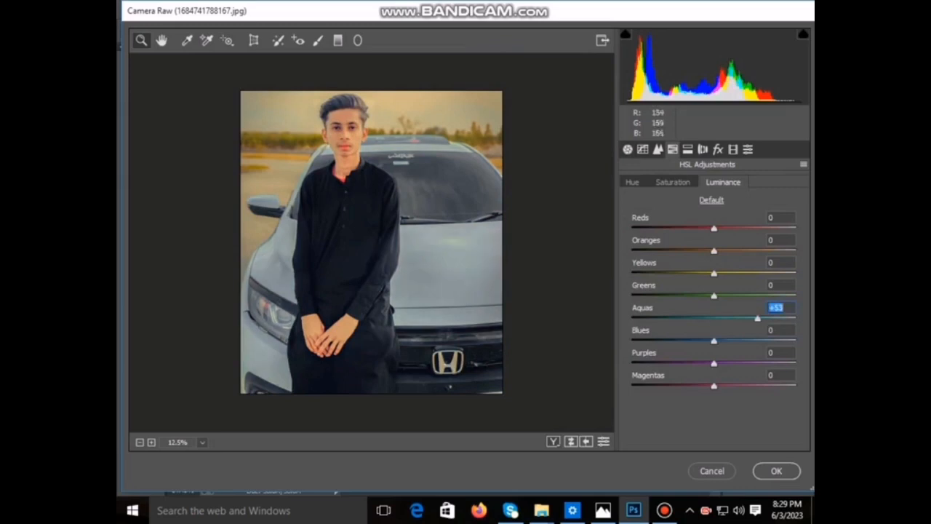
pyautogui.click(673, 182)
pyautogui.moveTo(713, 251); pyautogui.dragTo(734, 229)
pyautogui.click(723, 182)
pyautogui.click(673, 182)
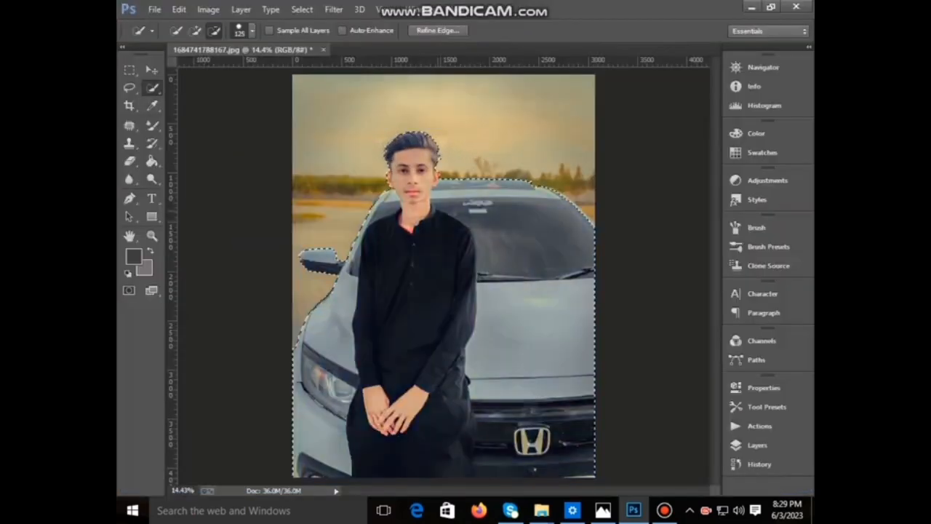
# Invert the selection to the background and set its Camera Raw hue to -88 for Greens and -14 for Yellows
pyautogui.rightClick(458, 198)
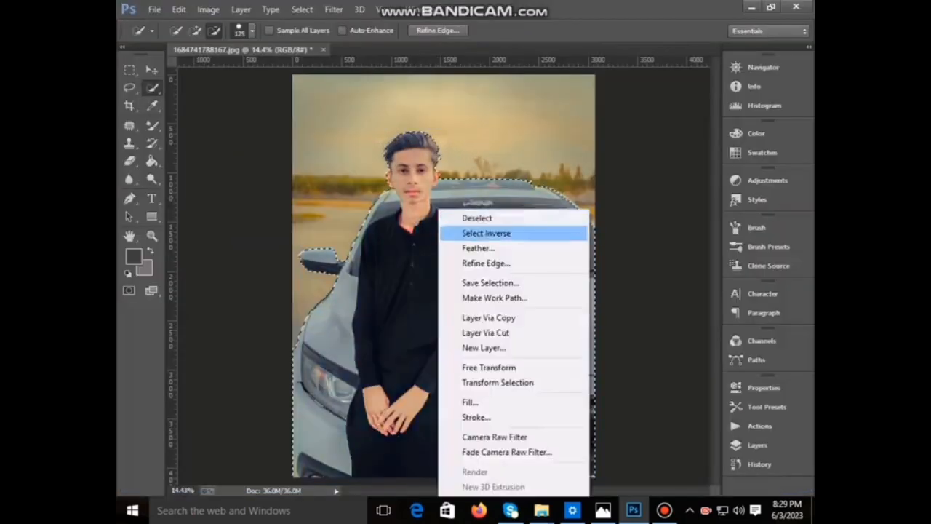
pyautogui.click(477, 233)
pyautogui.click(334, 9)
pyautogui.click(367, 88)
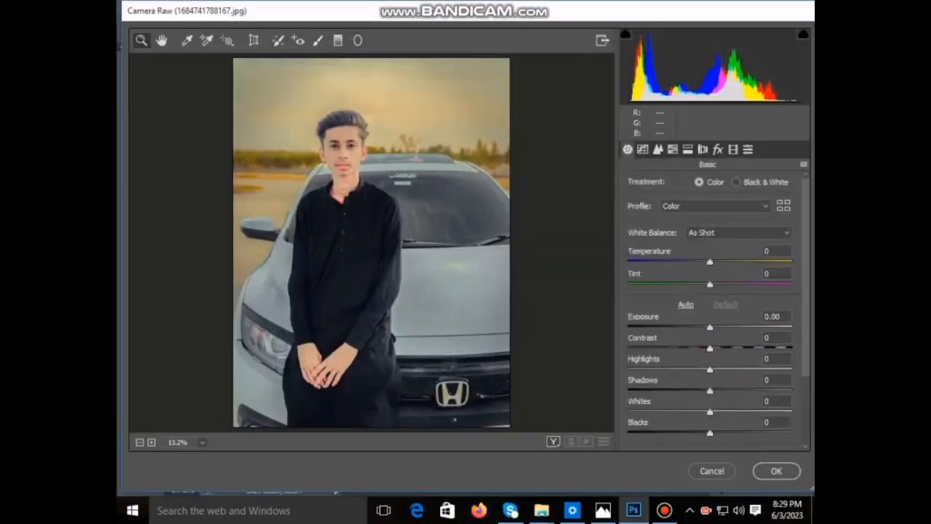
pyautogui.click(673, 149)
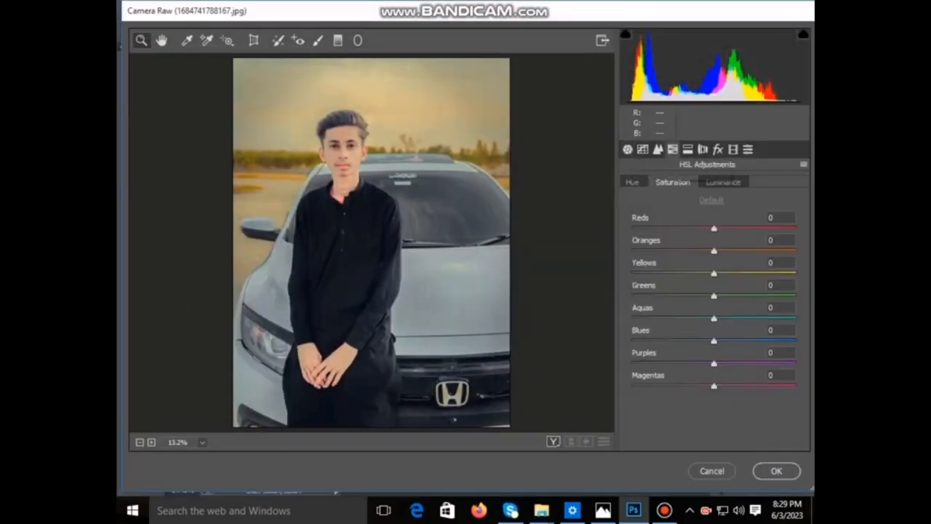
pyautogui.click(632, 182)
pyautogui.moveTo(713, 273); pyautogui.dragTo(641, 297)
pyautogui.moveTo(753, 274); pyautogui.dragTo(702, 274)
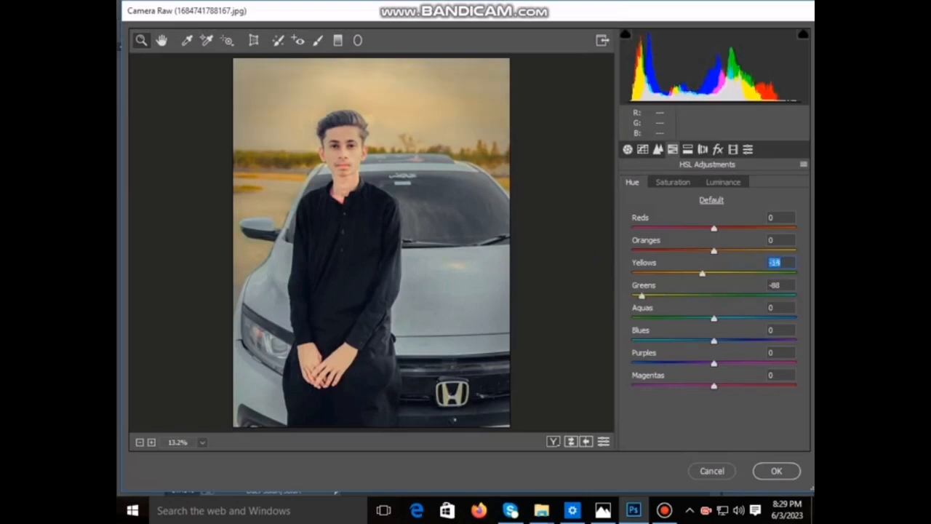
# Set the background's saturation to +37 for Yellows and -60 for Greens, and apply the Camera Raw filter
pyautogui.click(673, 182)
pyautogui.moveTo(714, 273); pyautogui.dragTo(664, 296)
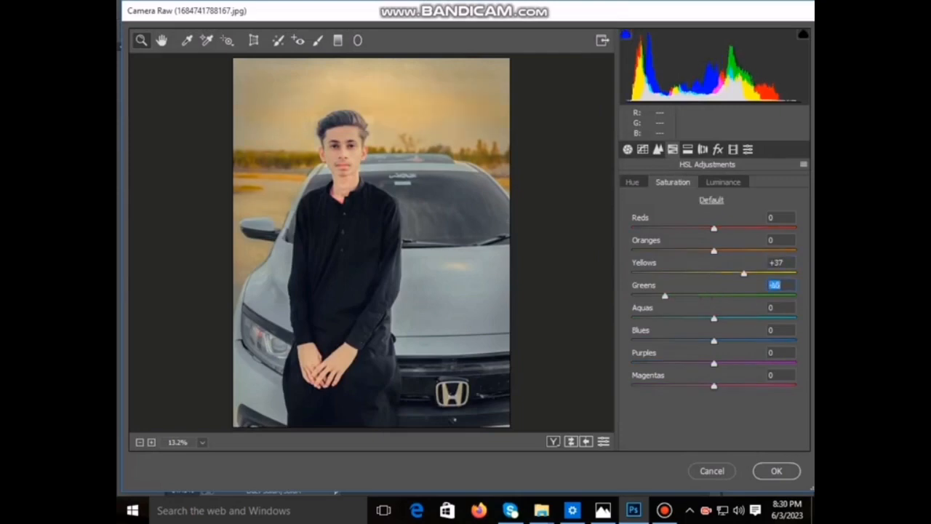
pyautogui.click(776, 471)
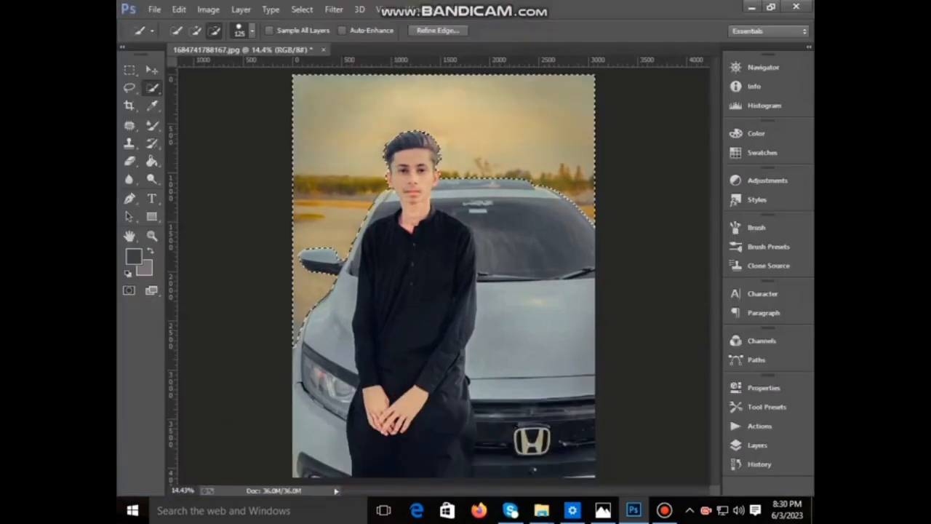
# Apply a Lens Blur with a hexagon iris and radius 56 to the selected background
pyautogui.click(334, 9)
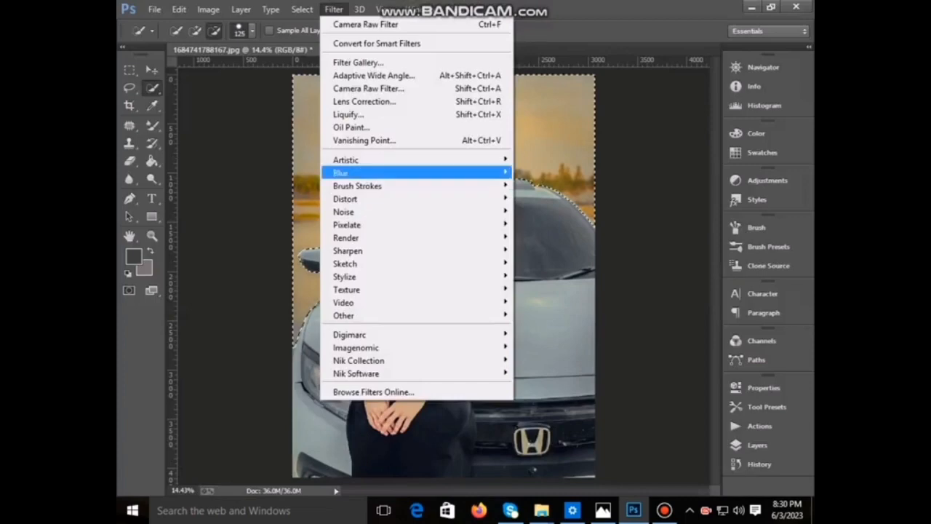
pyautogui.moveTo(408, 172)
pyautogui.click(542, 282)
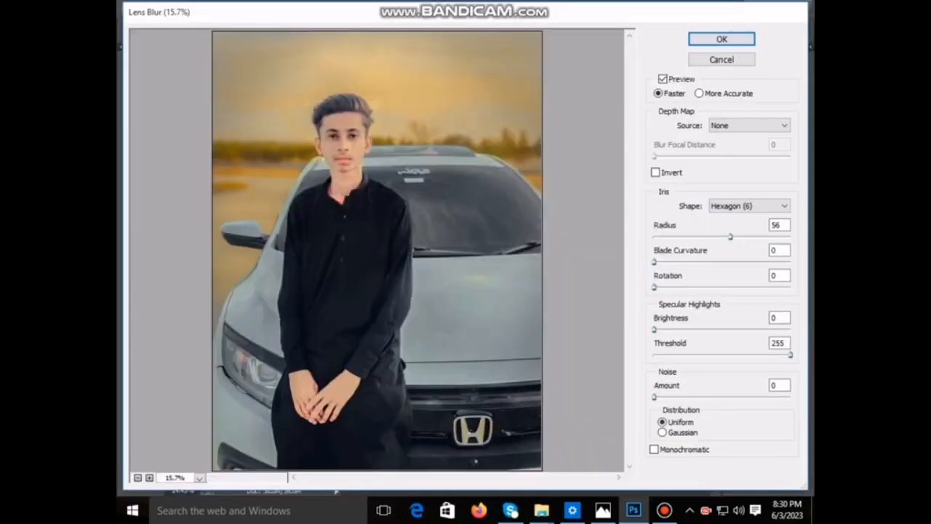
pyautogui.press('Return')
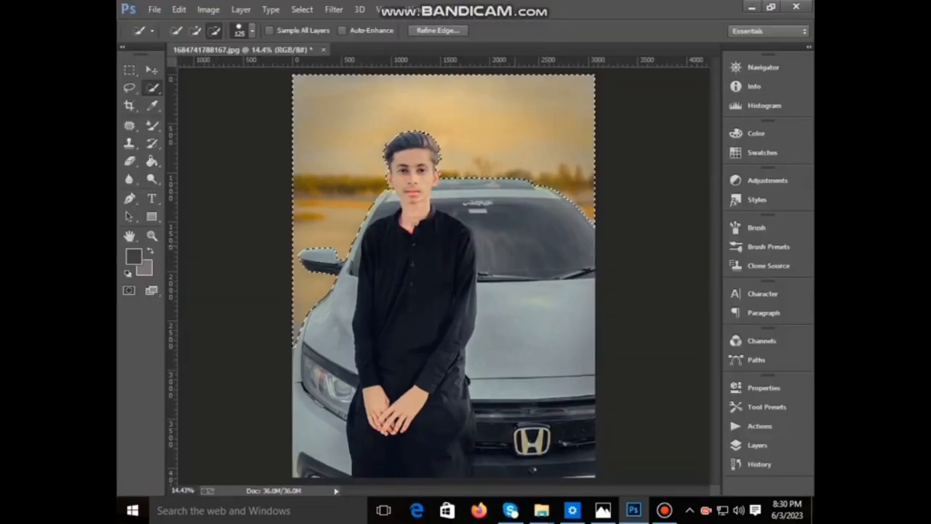
# Deselect the background
pyautogui.rightClick(502, 127)
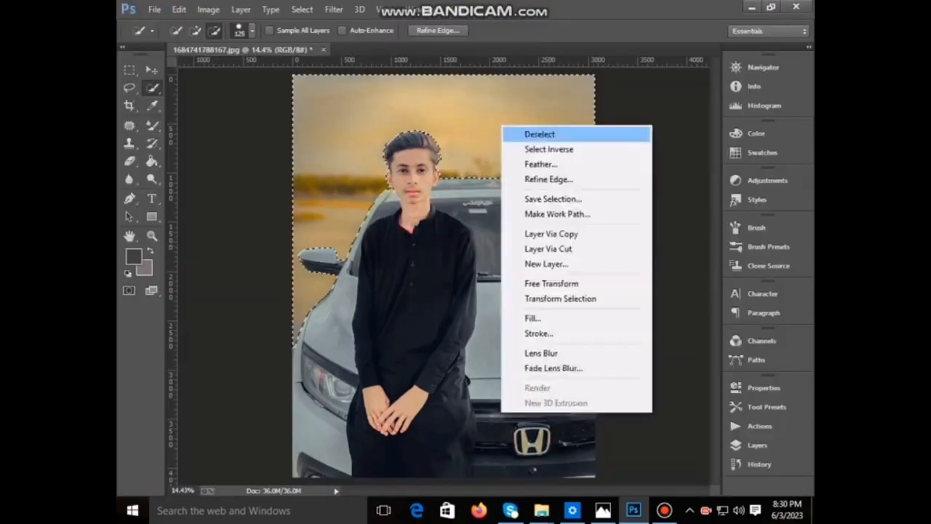
pyautogui.click(539, 135)
pyautogui.click(771, 7)
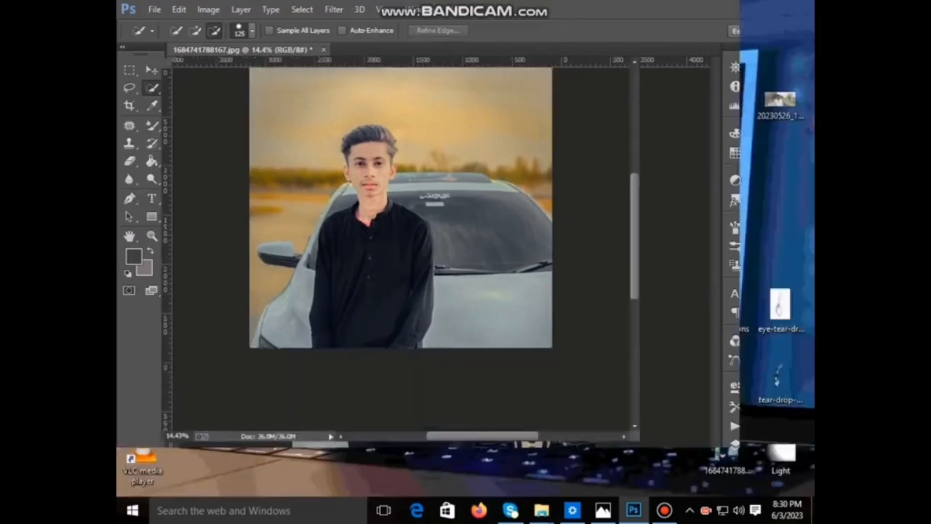
pyautogui.click(690, 7)
# Open the photo in Liquify and ready a Forward Warp brush smaller than 250 for the man's head
pyautogui.click(334, 9)
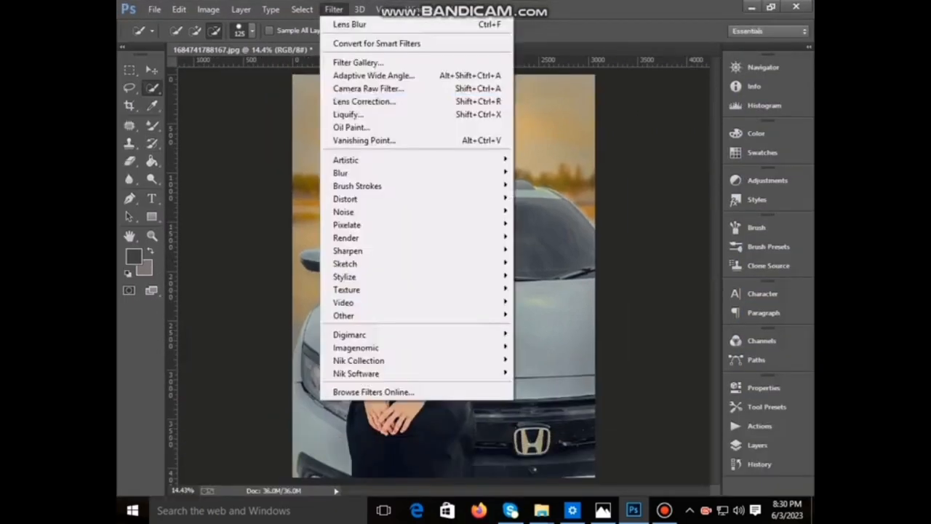
pyautogui.click(347, 114)
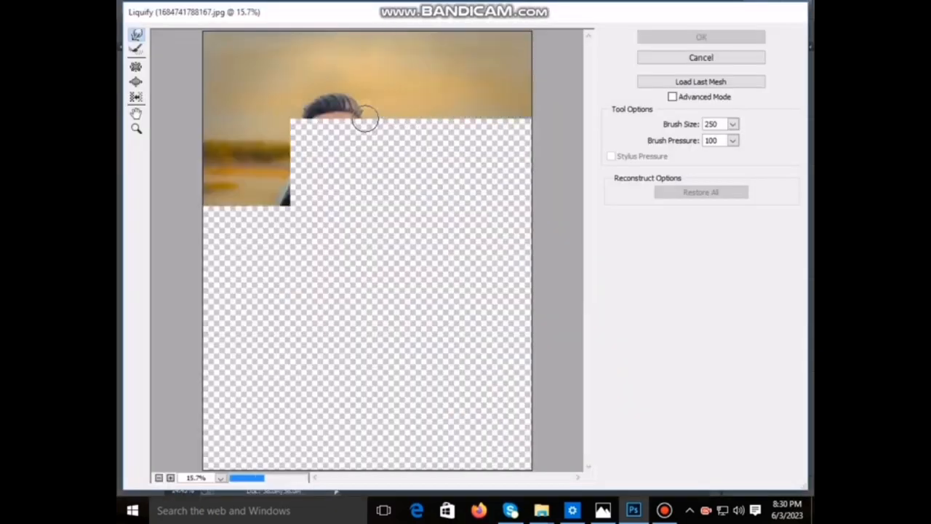
pyautogui.doubleClick(136, 128)
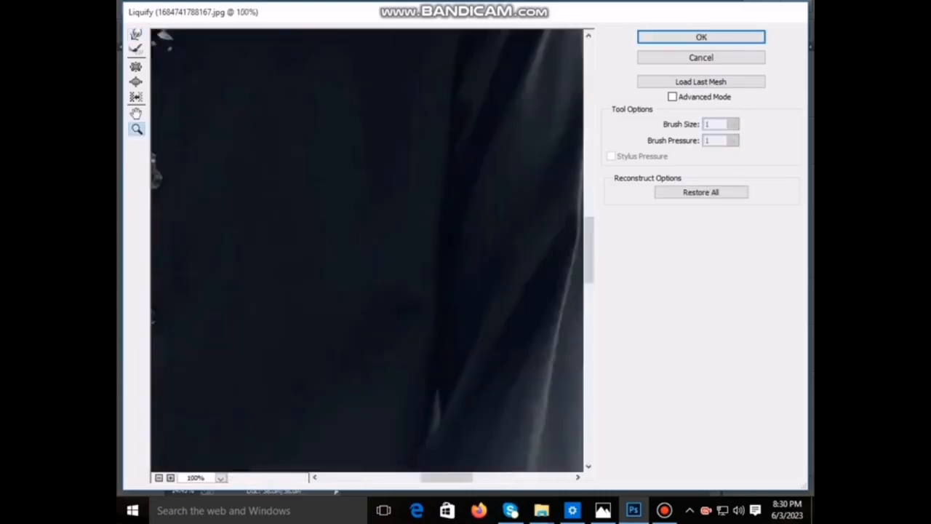
pyautogui.rightClick(332, 285)
pyautogui.click(362, 70)
pyautogui.rightClick(262, 288)
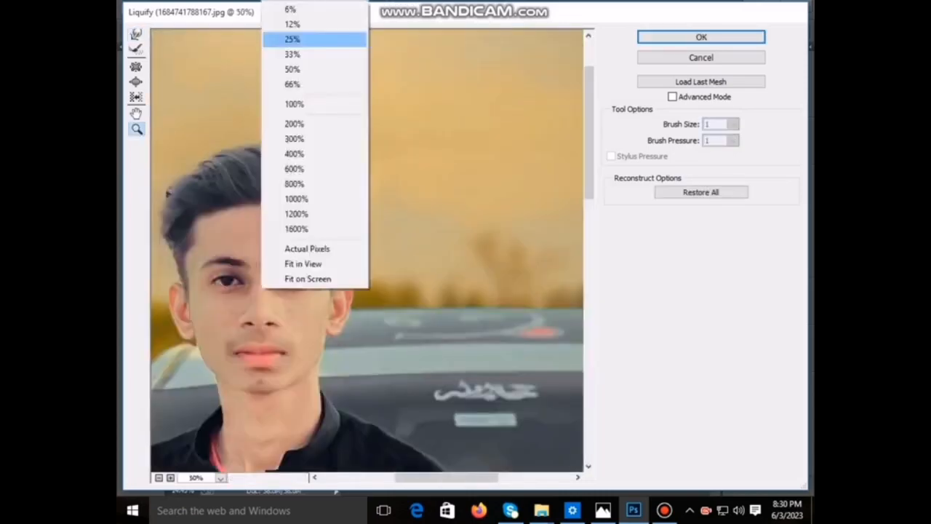
pyautogui.click(294, 54)
pyautogui.click(355, 203)
pyautogui.click(136, 34)
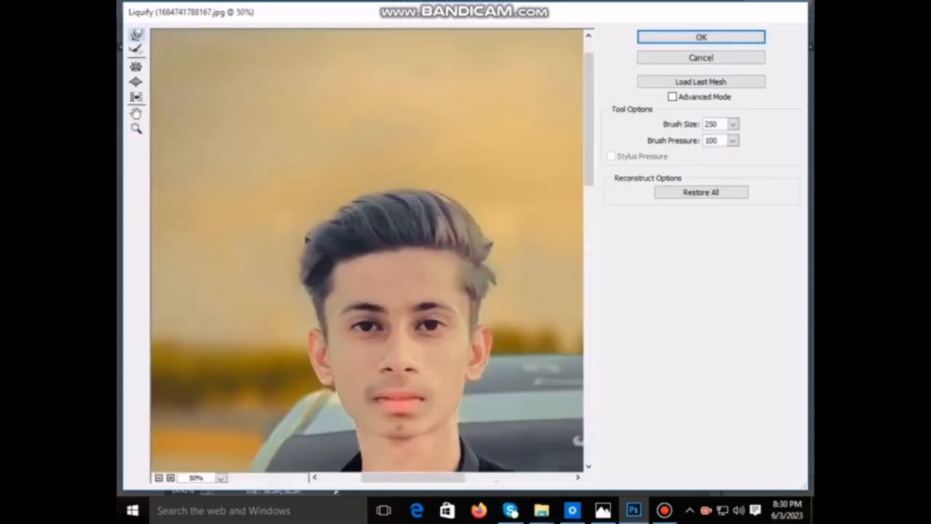
pyautogui.press('[')
pyautogui.press('[')
pyautogui.press('[')
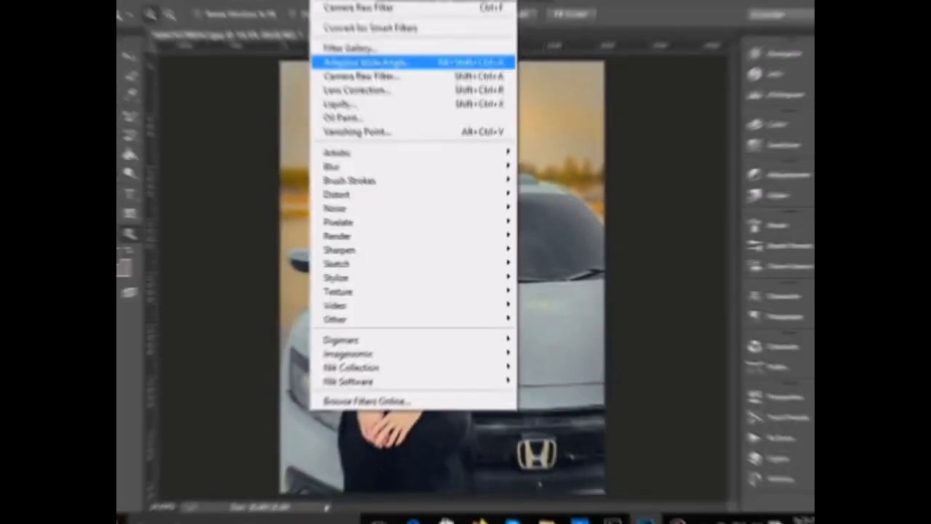
# Open the photo in the Camera Raw Filter and show the available presets
pyautogui.click(415, 81)
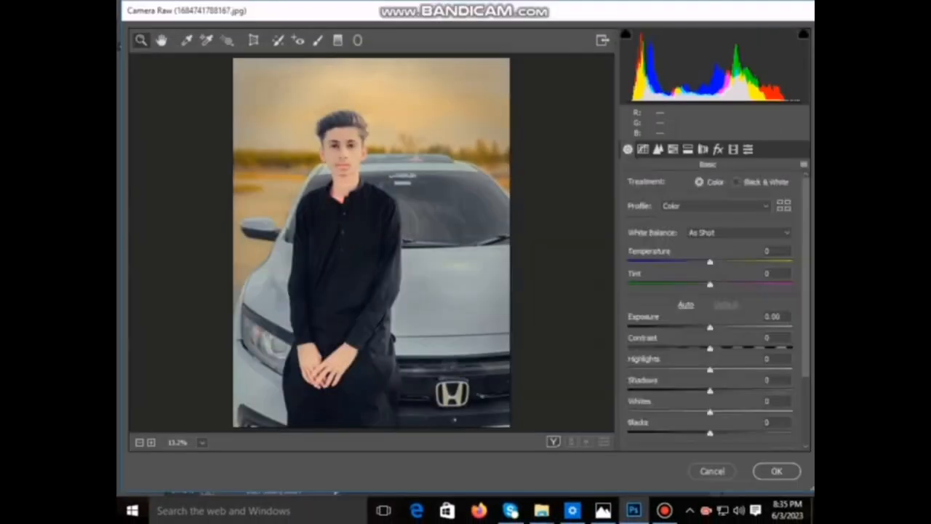
pyautogui.click(747, 150)
pyautogui.scroll(-2, 713, 306)
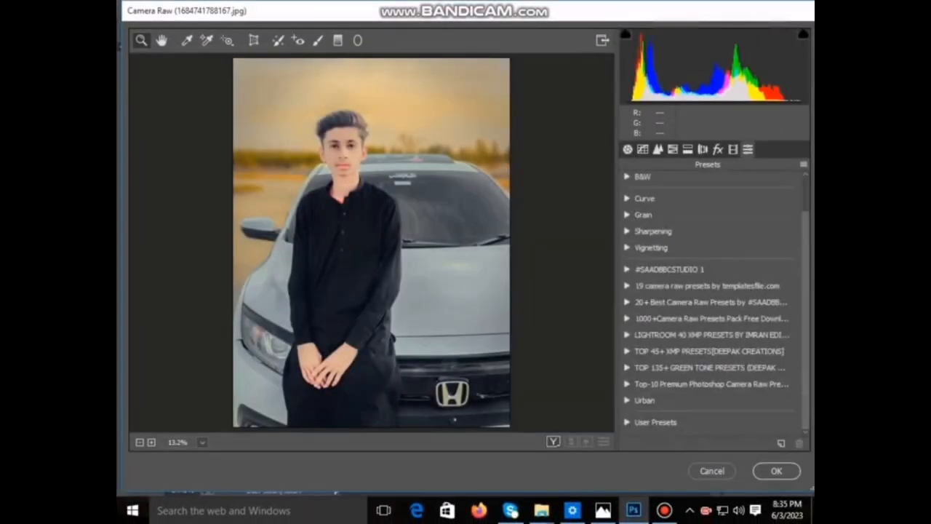
# Try the preset "26 version continuous light 3000 kelvin" from the #SAADBBCSTUDIO 1 group on the photo
pyautogui.click(669, 269)
pyautogui.scroll(-15, 709, 291)
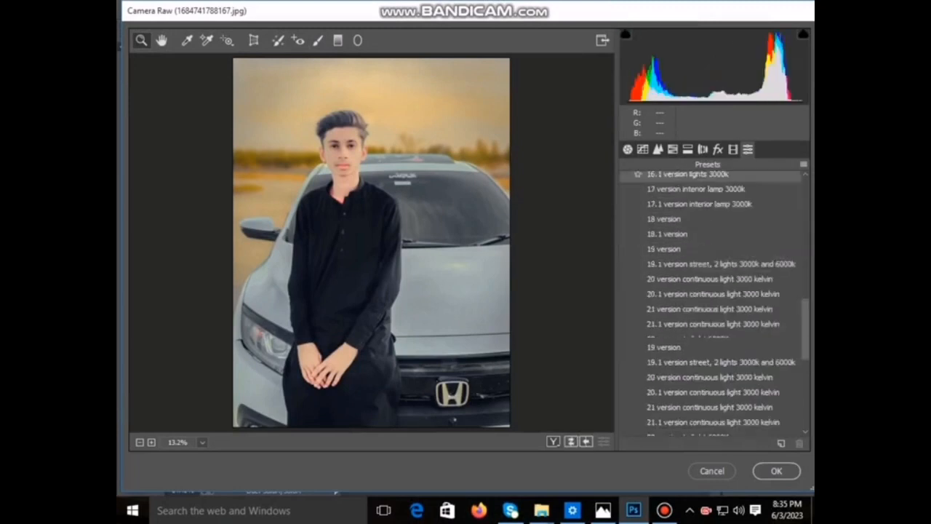
pyautogui.scroll(-2, 713, 273)
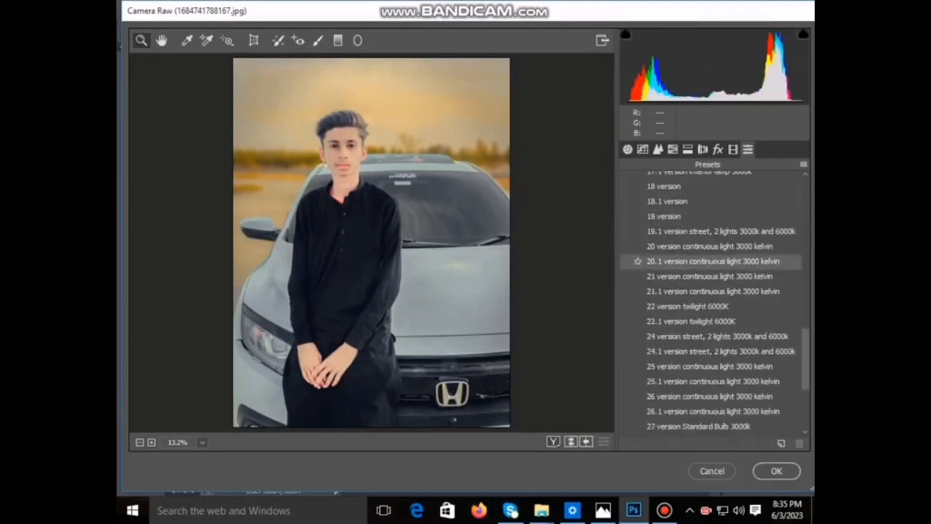
pyautogui.scroll(-5, 710, 276)
pyautogui.click(709, 265)
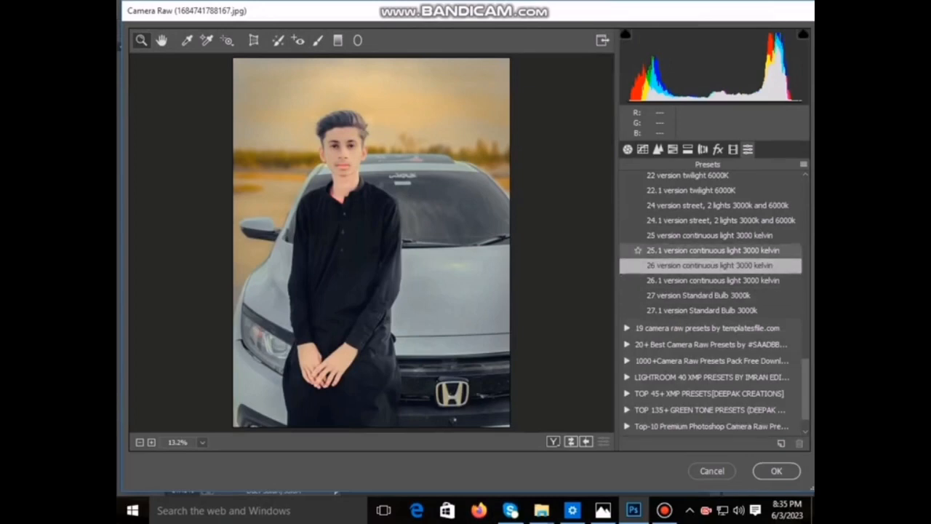
pyautogui.scroll(-2, 710, 255)
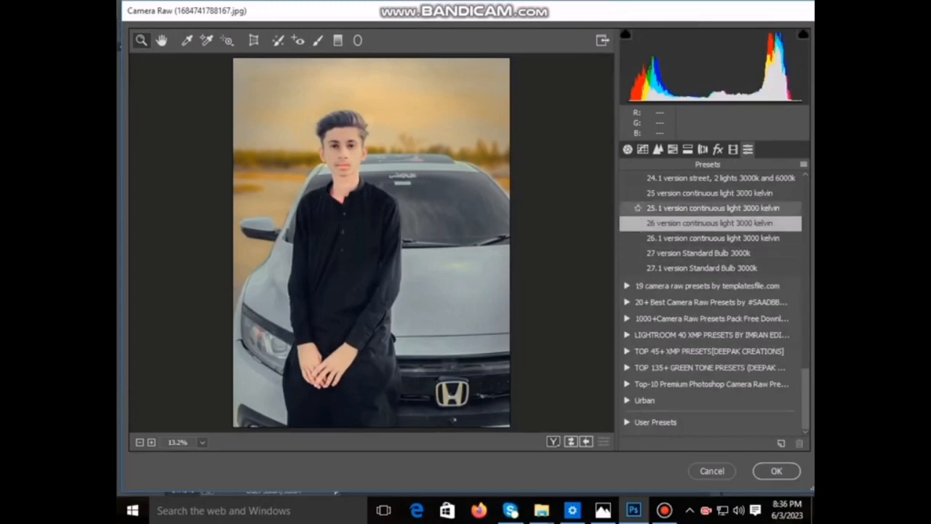
pyautogui.doubleClick(707, 286)
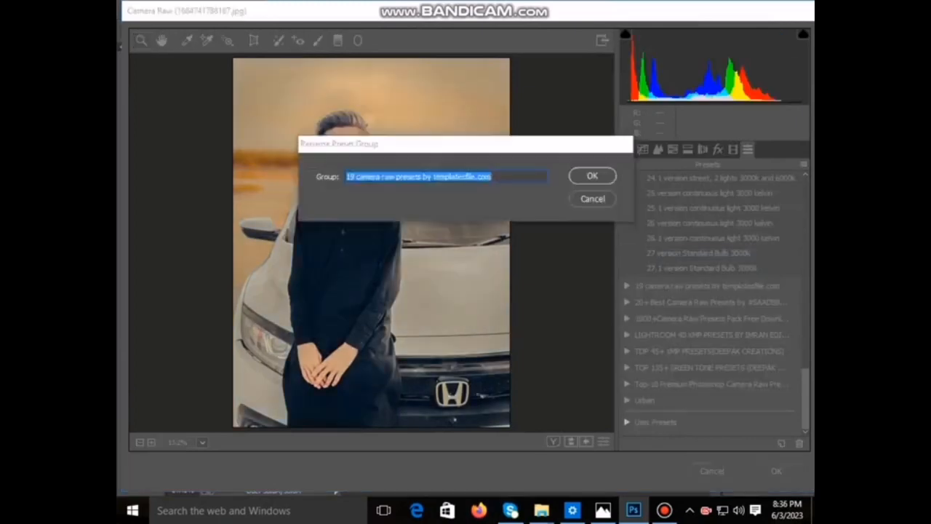
pyautogui.click(592, 175)
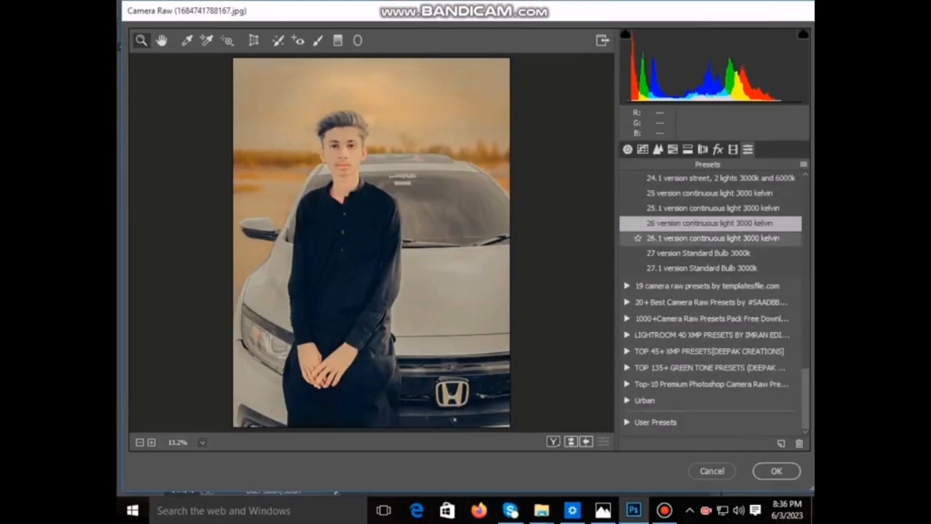
# Try the preset "26.1 version continuous light 3000 kelvin" and mark "27 version Standard Bulb 3000k" as a favorite
pyautogui.click(713, 238)
pyautogui.click(638, 253)
pyautogui.click(655, 259)
pyautogui.scroll(-1, 654, 266)
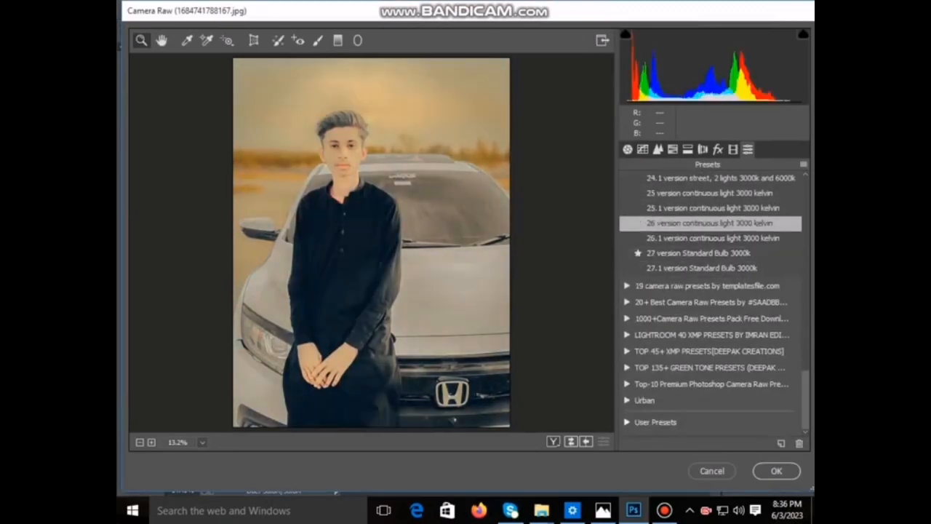
# Try the "19 camera raw presets (EB) 13" preset and expand the "20+ Best Camera Raw Presets" group
pyautogui.click(626, 286)
pyautogui.click(698, 300)
pyautogui.click(627, 320)
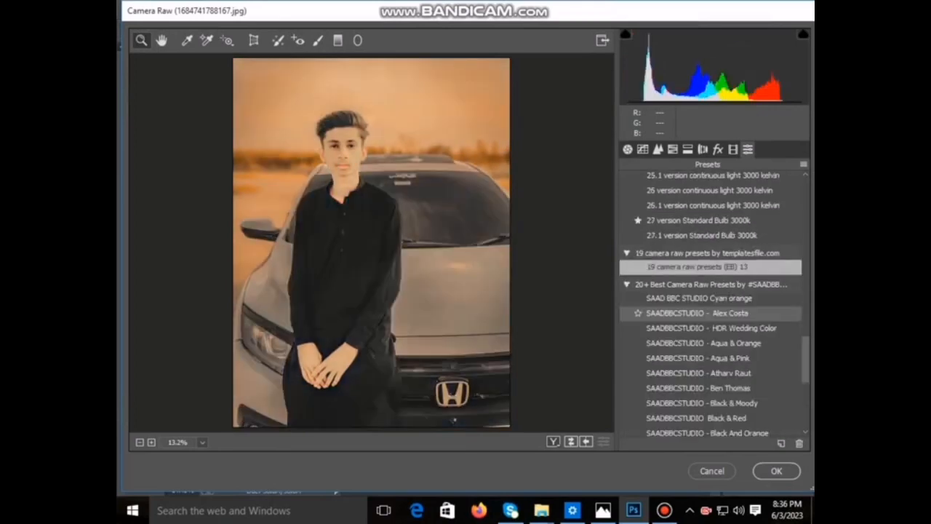
# Try the SAADBBCSTUDIO presets Black & Red, Black And Orange and Chilling Summer on the photo
pyautogui.scroll(-3, 699, 309)
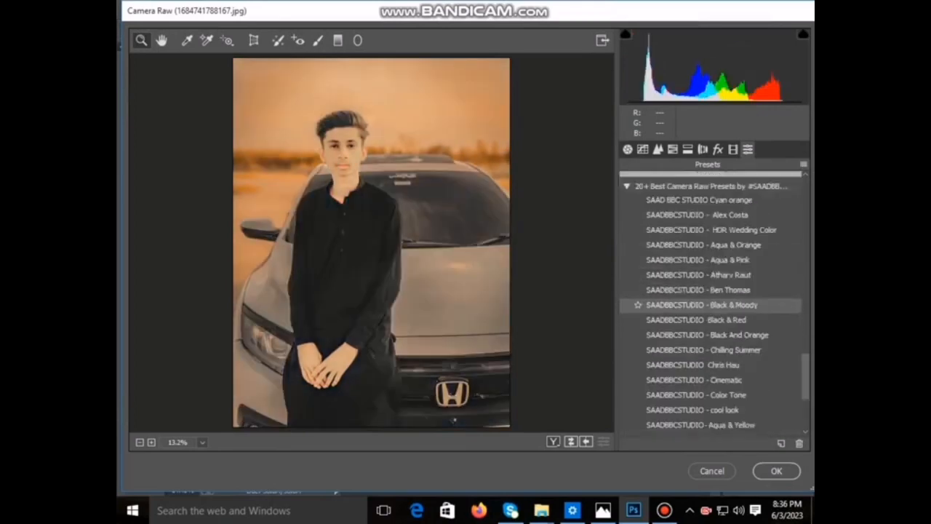
pyautogui.scroll(-1, 699, 305)
pyautogui.click(697, 287)
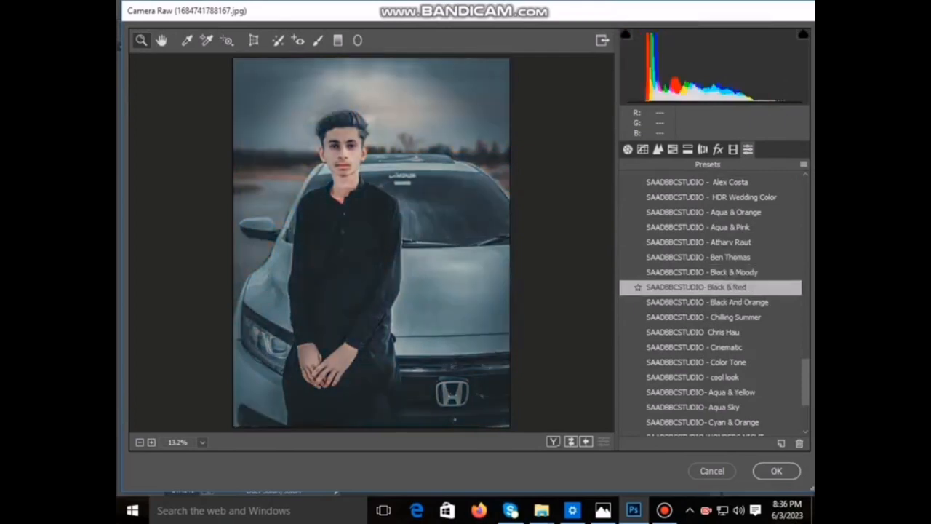
pyautogui.click(696, 302)
pyautogui.click(696, 317)
# Try the four SAADBBCSTUDIO presets following Chilling Summer, including Cinematic, Color Tone and cool look
pyautogui.scroll(-1, 696, 317)
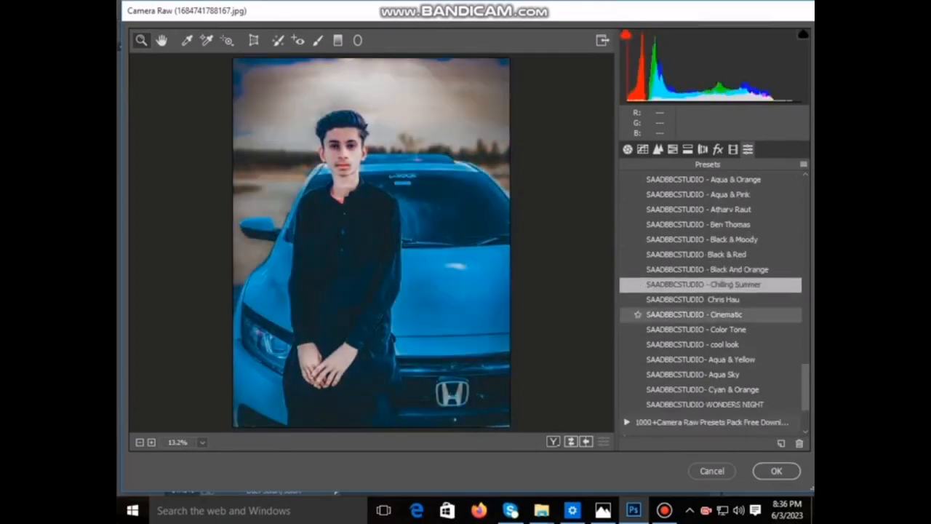
pyautogui.click(696, 299)
pyautogui.click(697, 314)
pyautogui.scroll(-2, 697, 315)
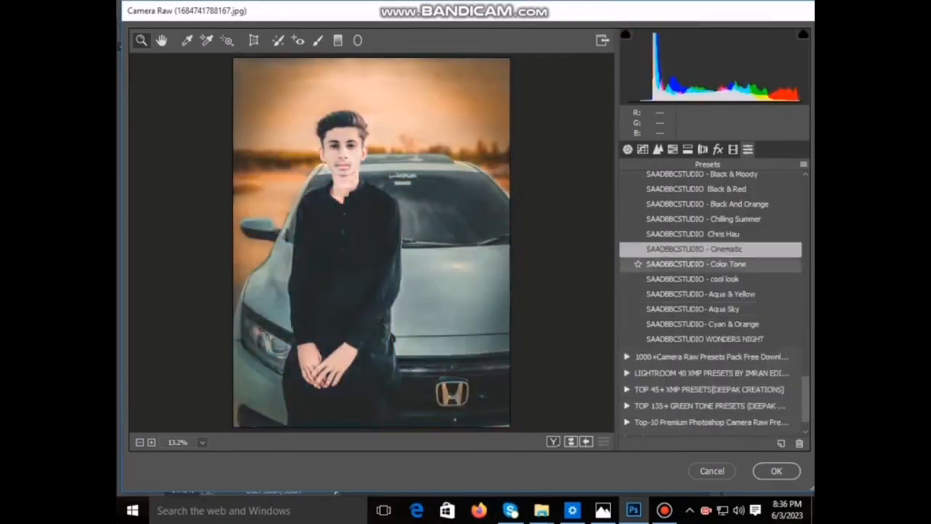
pyautogui.click(696, 263)
pyautogui.click(696, 279)
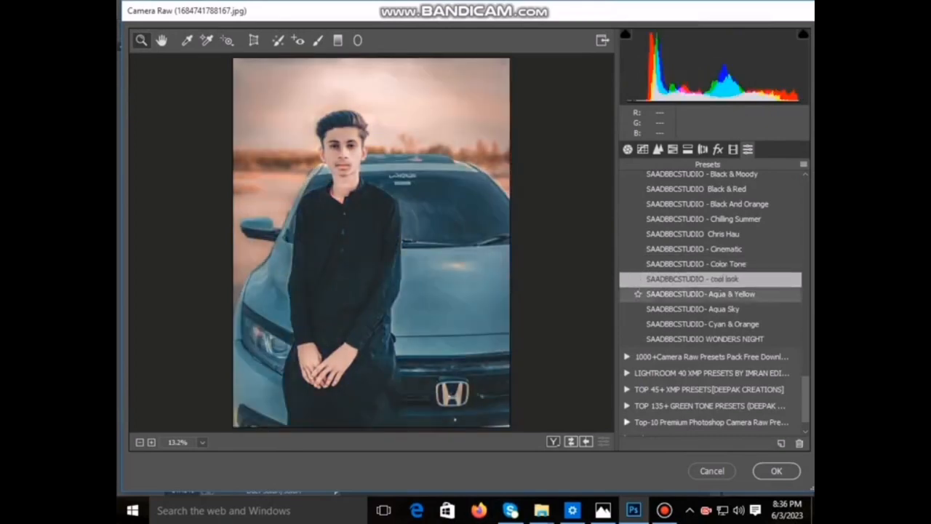
# Try the SAADBBCSTUDIO presets Aqua & Yellow, Aqua Sky, Cyan & Orange and WONDERS NIGHT on the photo
pyautogui.click(696, 294)
pyautogui.scroll(-1, 696, 294)
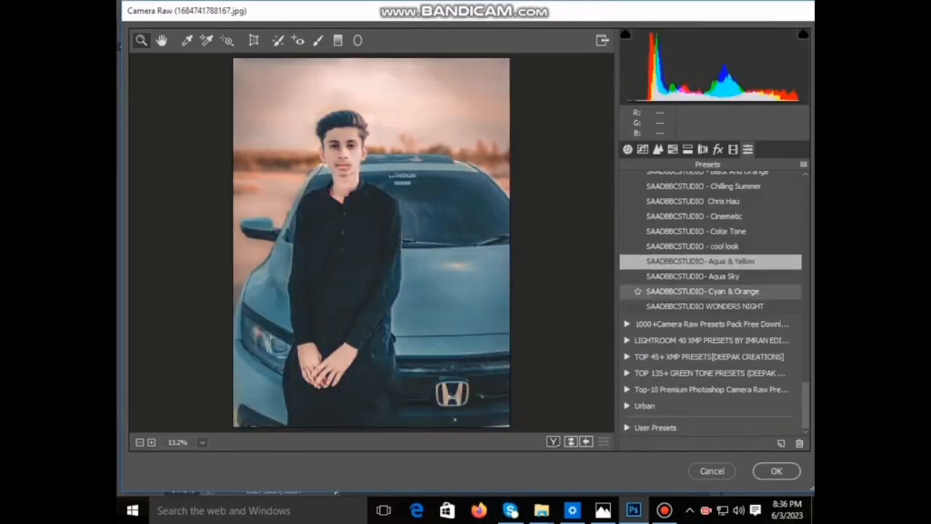
pyautogui.scroll(-1, 696, 287)
pyautogui.click(697, 272)
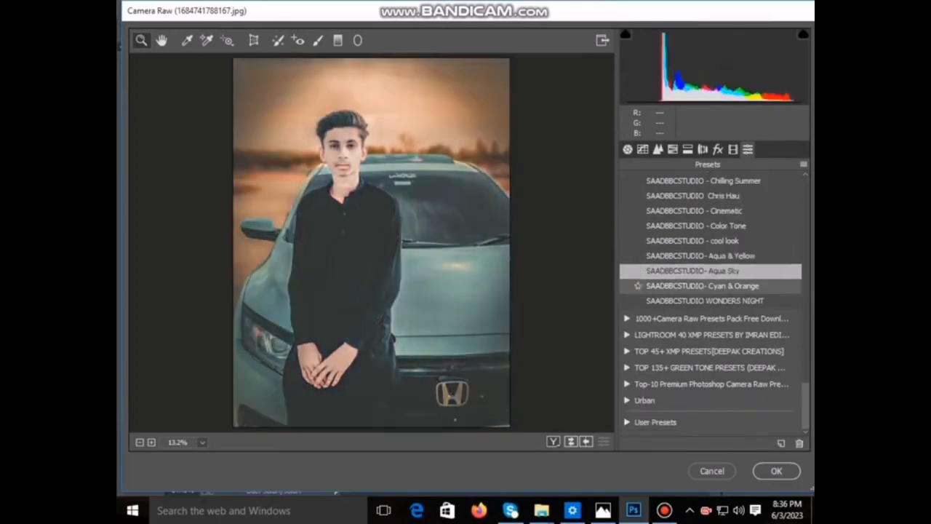
pyautogui.click(696, 285)
pyautogui.click(696, 300)
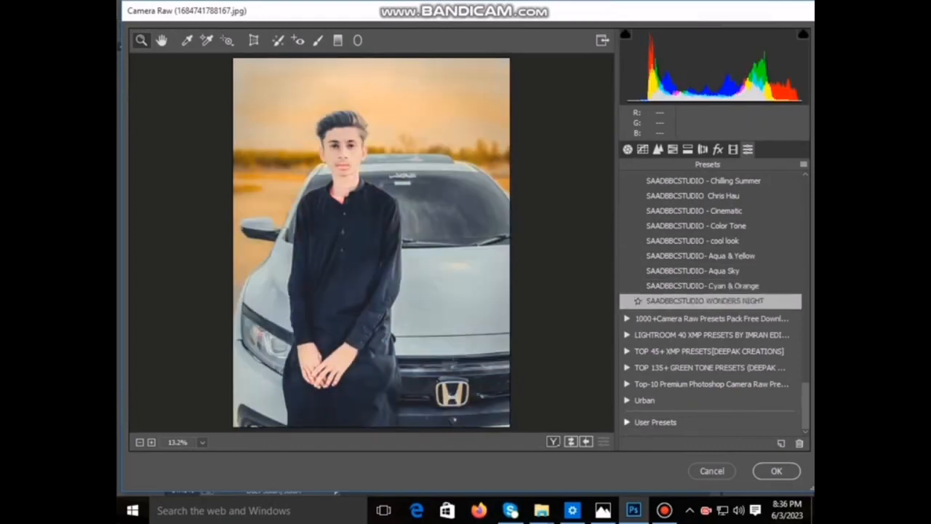
# Expand the Urban and Top-10 Premium preset groups and try the "Shazim Creations - Amber" preset
pyautogui.click(628, 400)
pyautogui.scroll(-1, 627, 400)
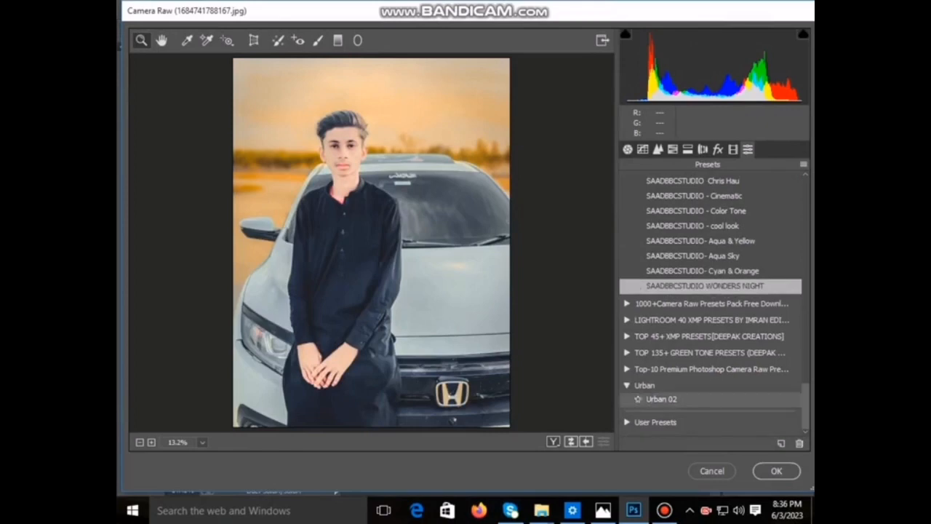
pyautogui.scroll(1, 627, 400)
pyautogui.click(627, 384)
pyautogui.scroll(-4, 698, 311)
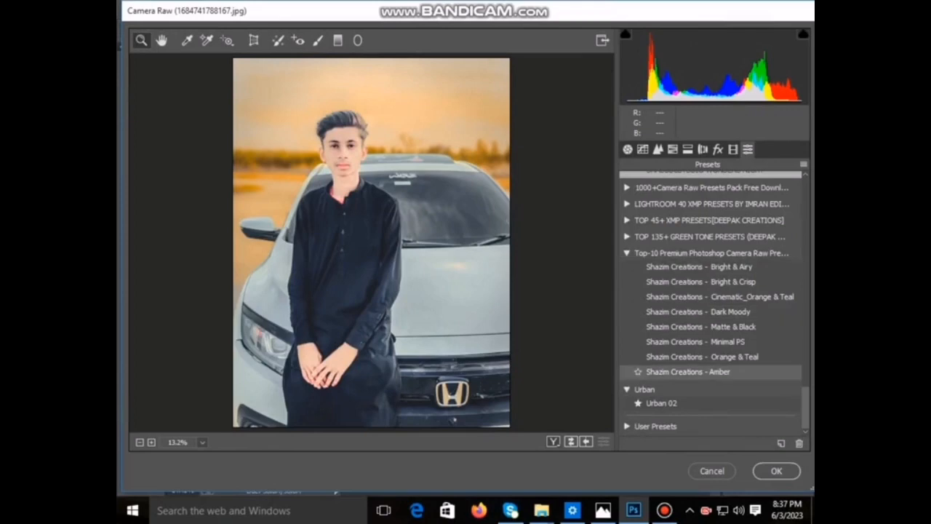
pyautogui.click(688, 372)
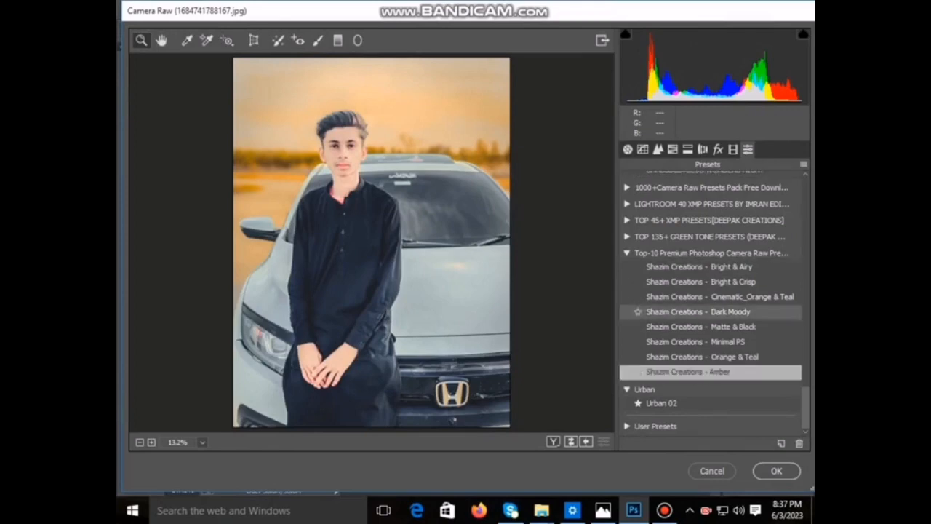
# Choose a cool, muted preset with darkened edges, close the Manage Presets dialog, and apply the Camera Raw filter
pyautogui.scroll(10, 699, 306)
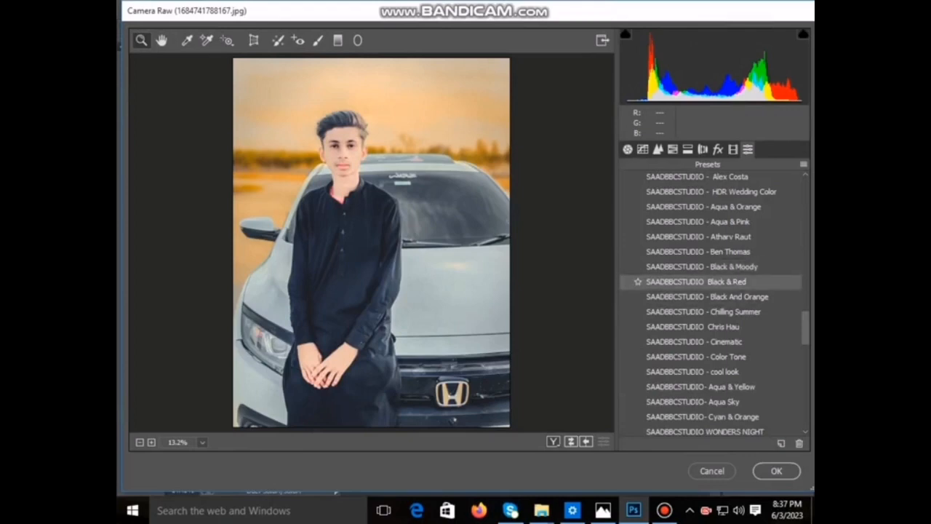
pyautogui.scroll(1, 698, 283)
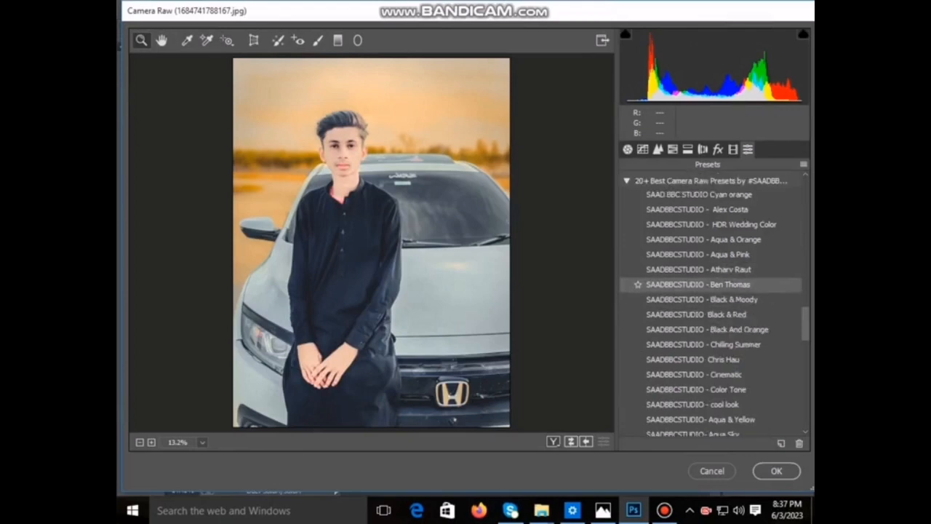
pyautogui.scroll(2, 698, 284)
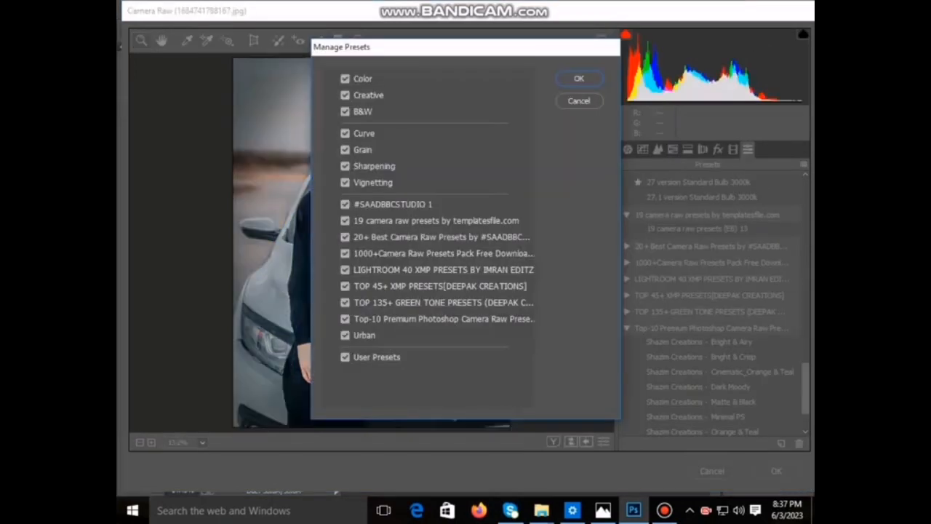
pyautogui.press('Return')
pyautogui.scroll(5, 713, 305)
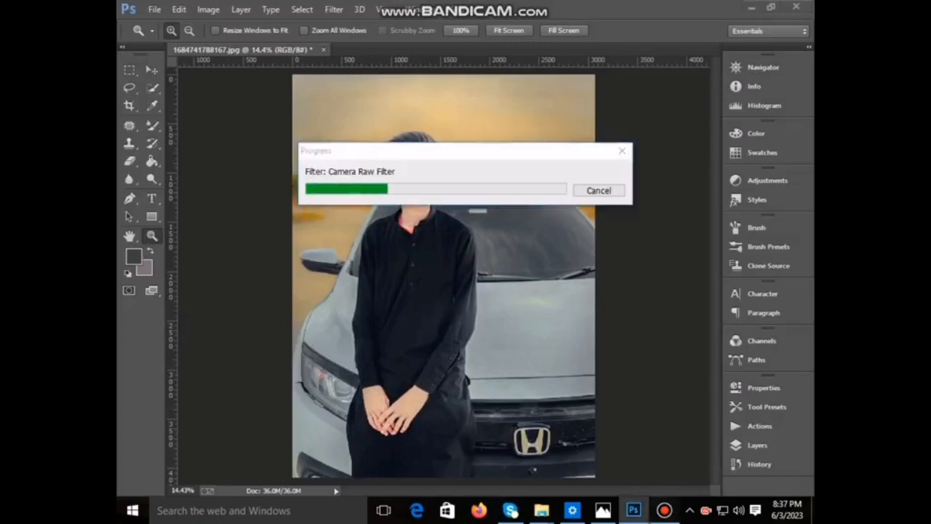
pyautogui.click(664, 510)
pyautogui.click(664, 510)
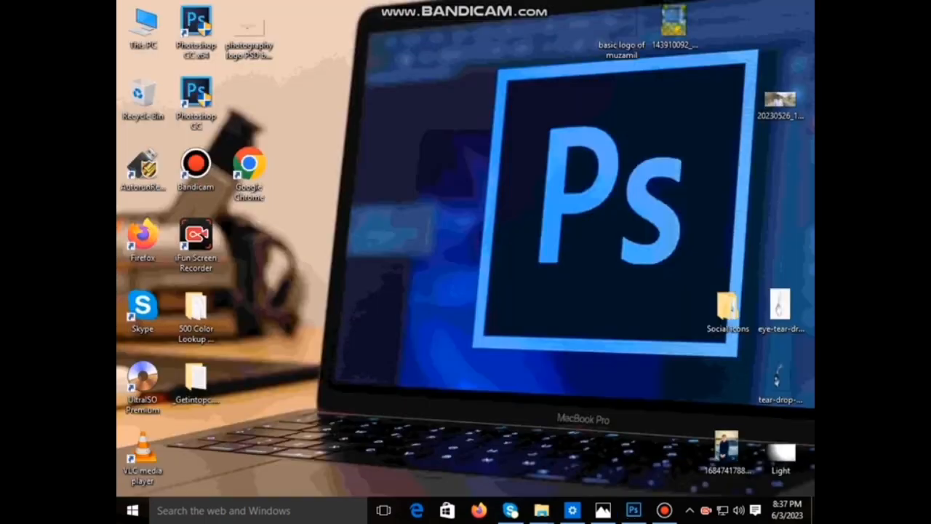
pyautogui.click(634, 510)
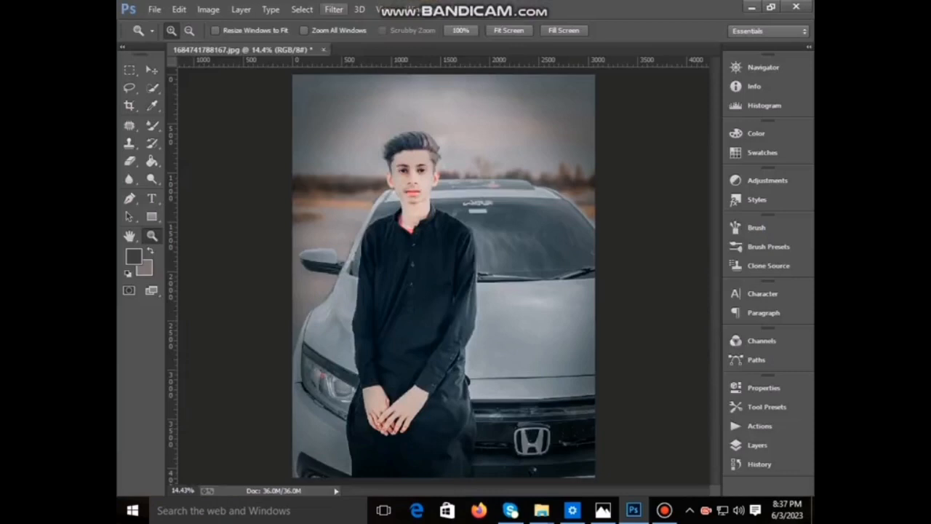
# Reopen the photo in the Camera Raw Filter, lower its Contrast, and apply the filter
pyautogui.click(334, 9)
pyautogui.click(370, 88)
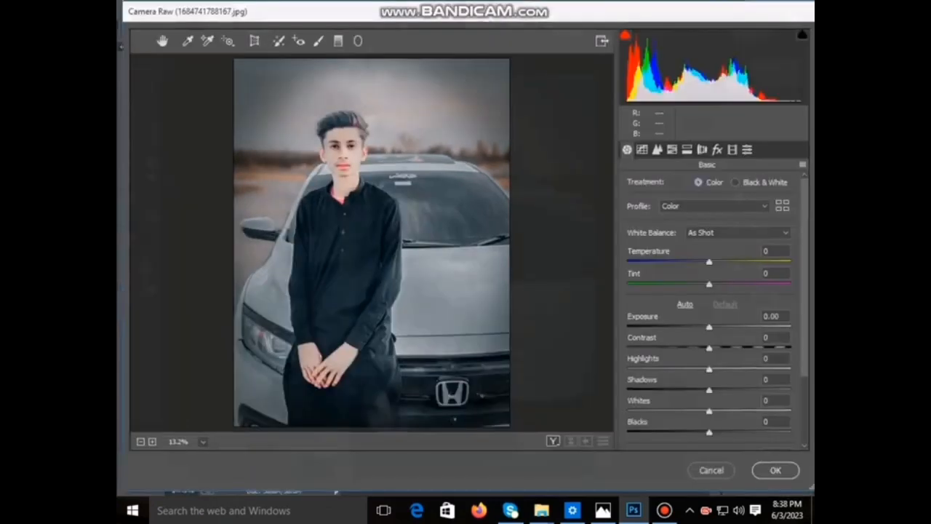
pyautogui.moveTo(710, 349); pyautogui.dragTo(683, 349)
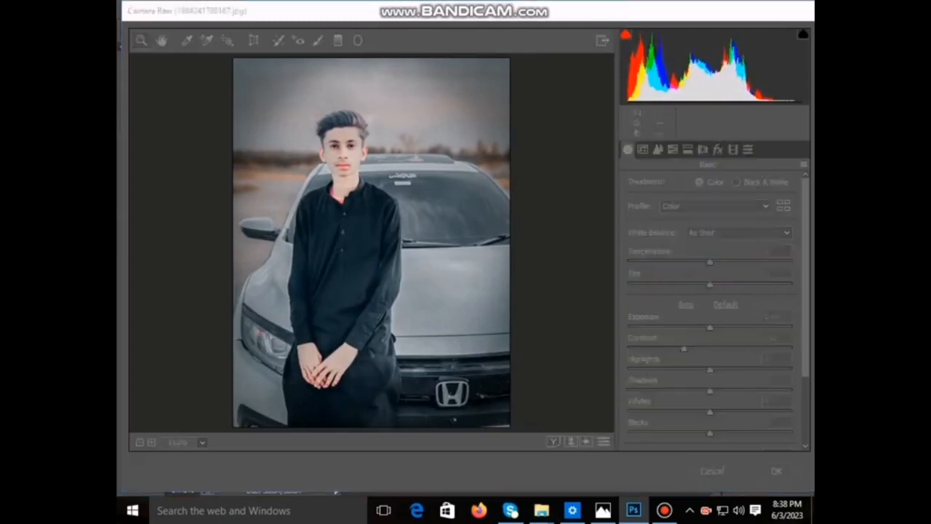
pyautogui.click(776, 470)
# Place the photographer's logo file from the Desktop into the photo as an embedded object
pyautogui.click(154, 10)
pyautogui.click(189, 206)
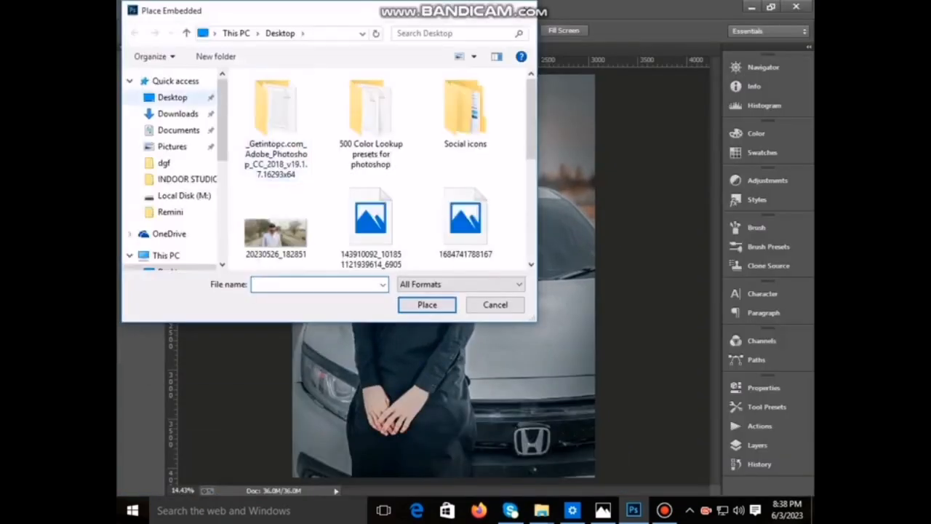
pyautogui.scroll(-5, 378, 171)
pyautogui.doubleClick(276, 106)
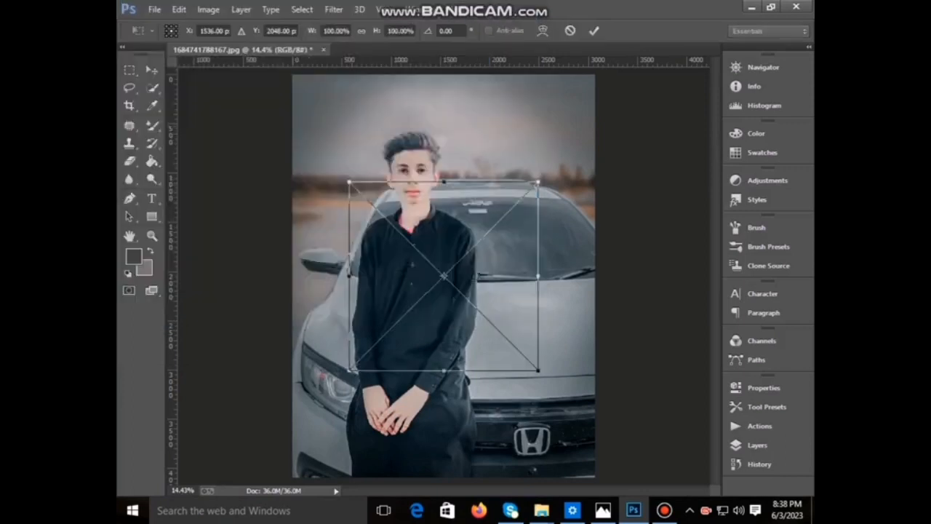
# Scale the logo to 33.33% width and 39.38% height beside the man's shoulder above the car mirror, and commit the placement
pyautogui.moveTo(350, 182); pyautogui.dragTo(320, 190)
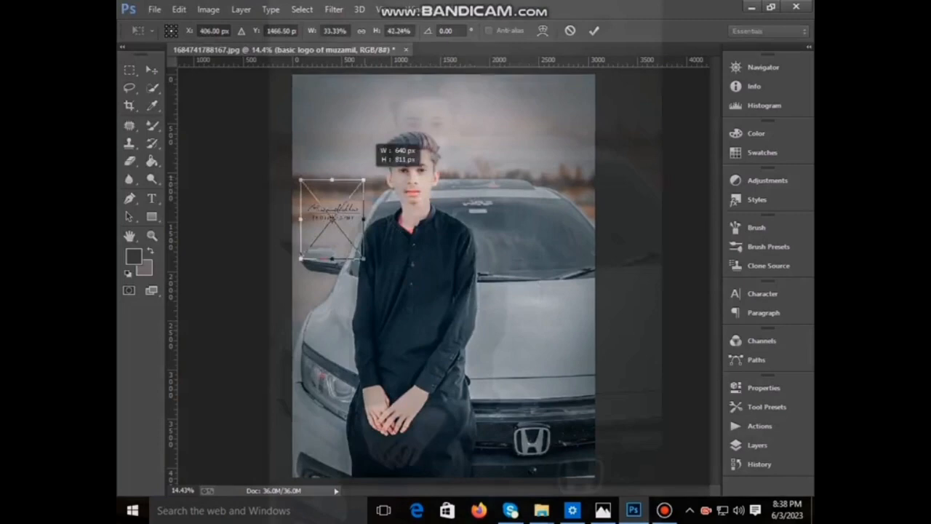
pyautogui.rightClick(370, 187)
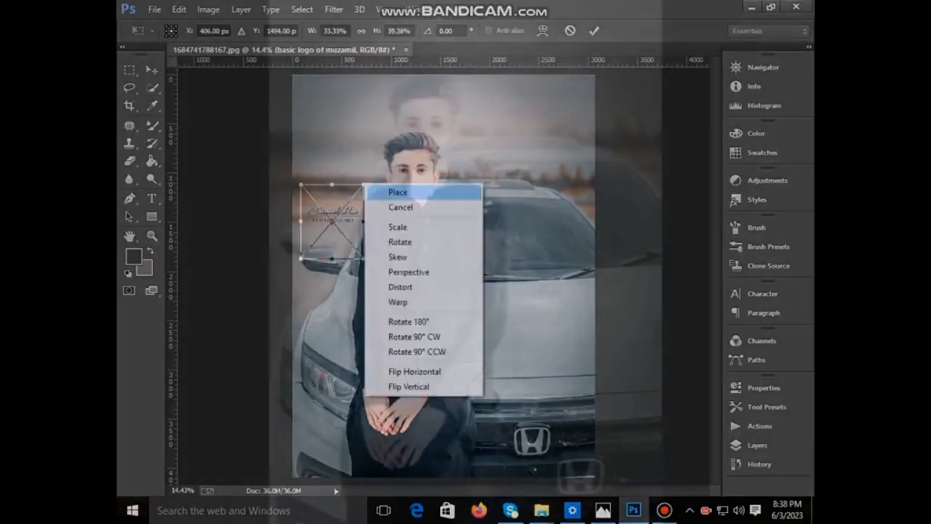
pyautogui.click(395, 191)
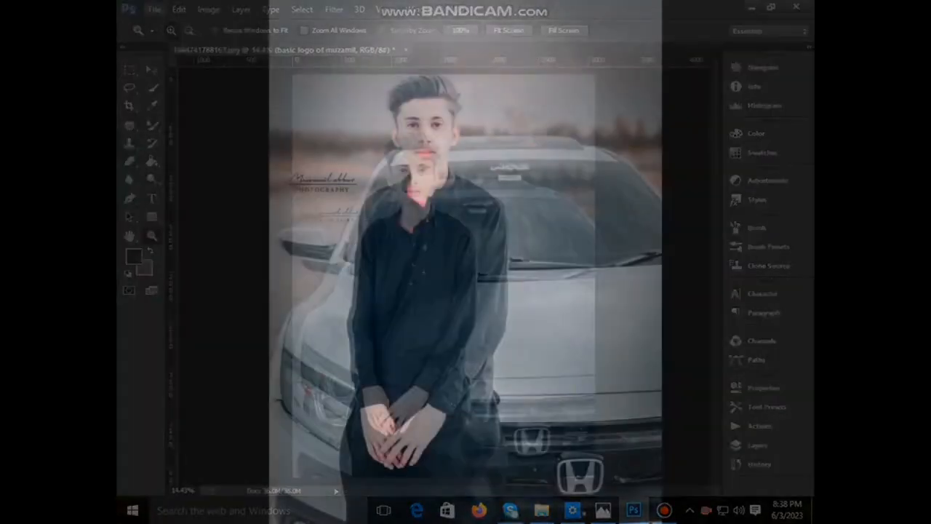